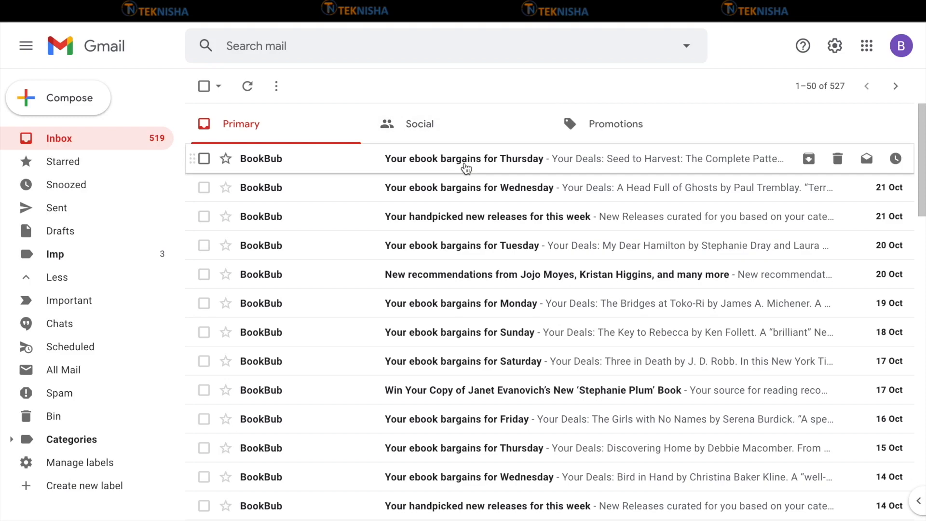
- Open the BookBub 'Your ebook bargains for Thursday' email from the inbox
{"action": "left_click", "coordinate": [393, 161]}
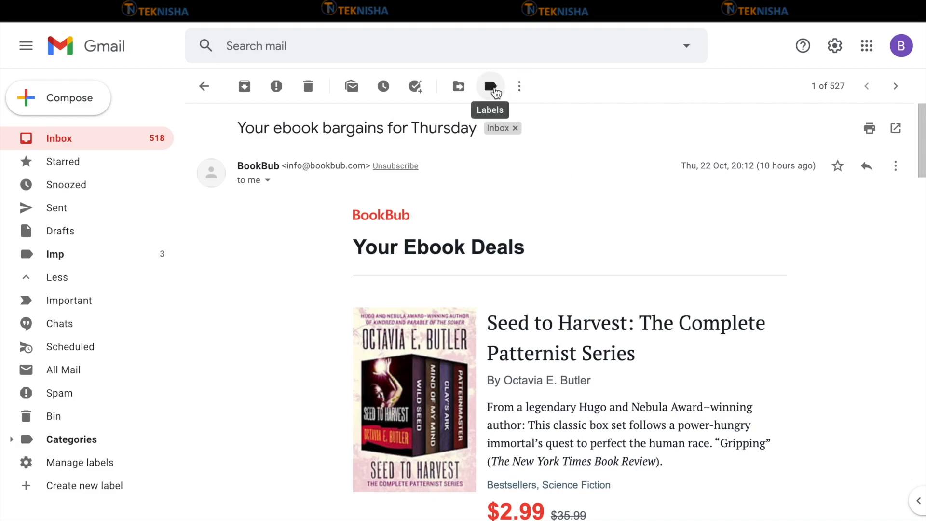
- Create and apply a new label '1_Priority' to the Thursday email, then return to the inbox
{"action": "left_click", "coordinate": [492, 87]}
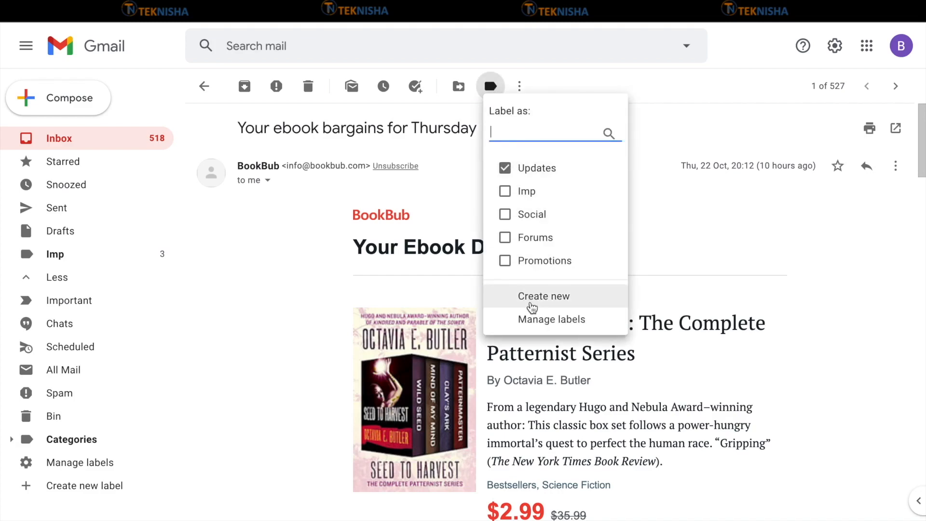
{"action": "left_click", "coordinate": [533, 300]}
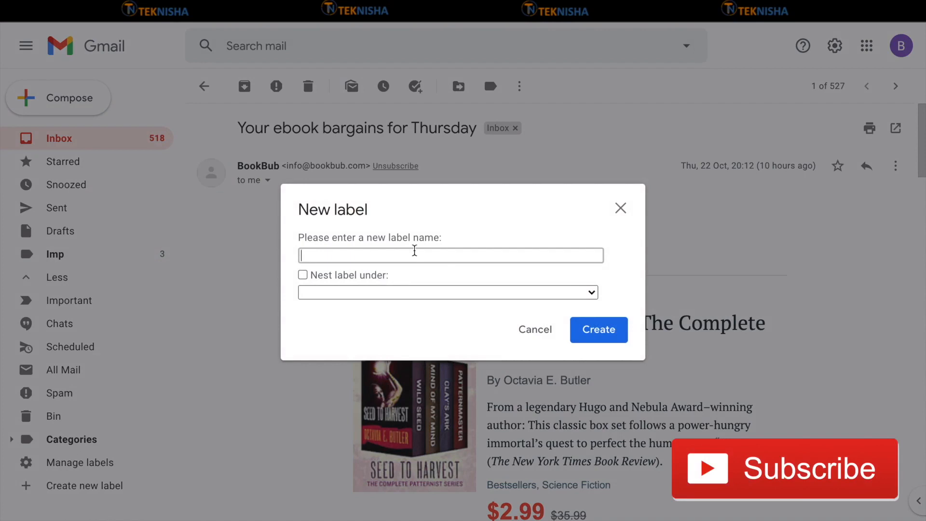
{"action": "type", "text": "1"}
{"action": "type", "text": "_Pr"}
{"action": "type", "text": "ior"}
{"action": "type", "text": "ity"}
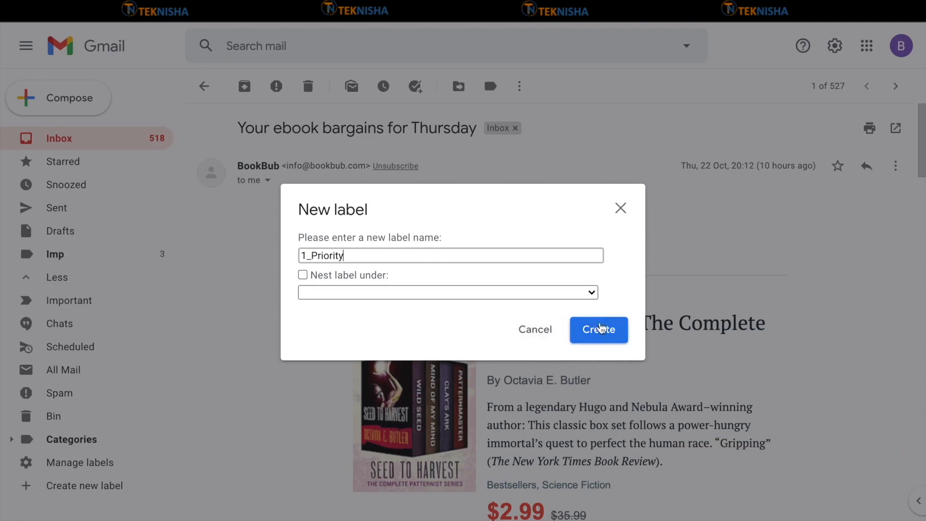
{"action": "left_click", "coordinate": [599, 329]}
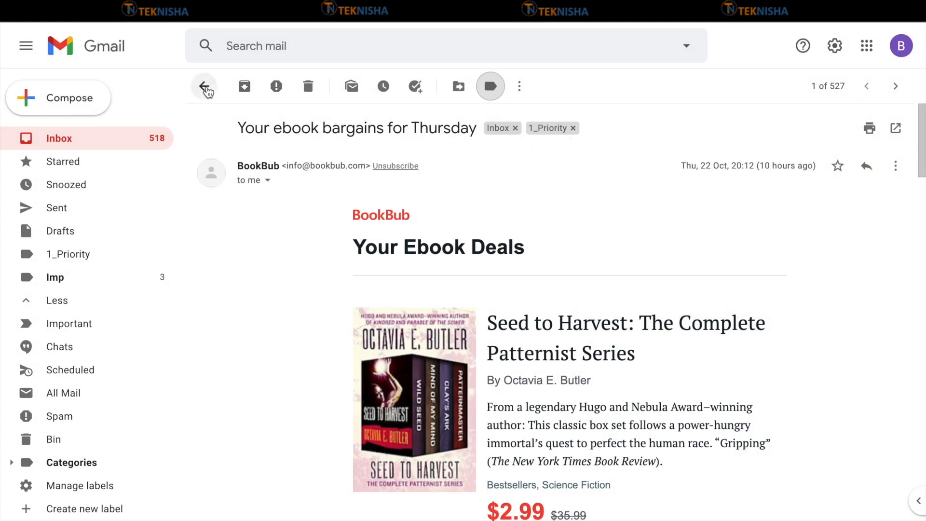
{"action": "left_click", "coordinate": [204, 87]}
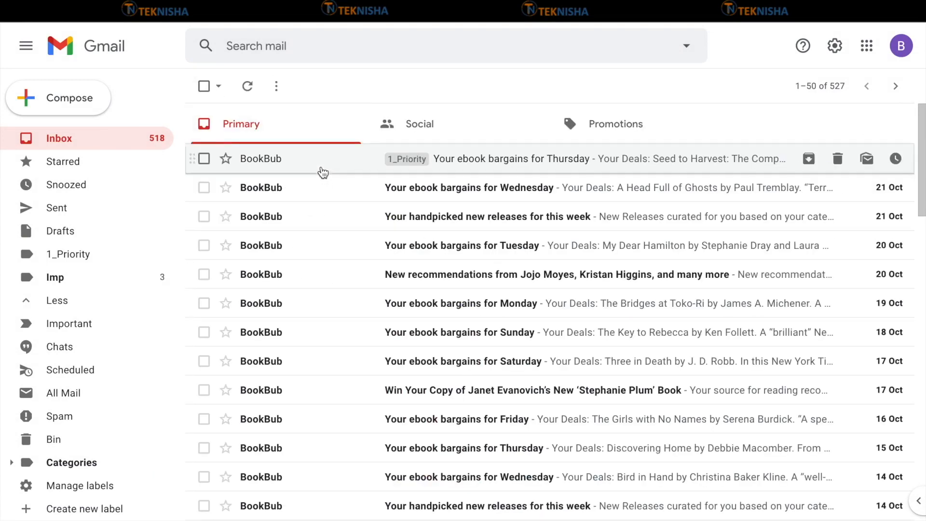
{"action": "mouse_move", "coordinate": [506, 245]}
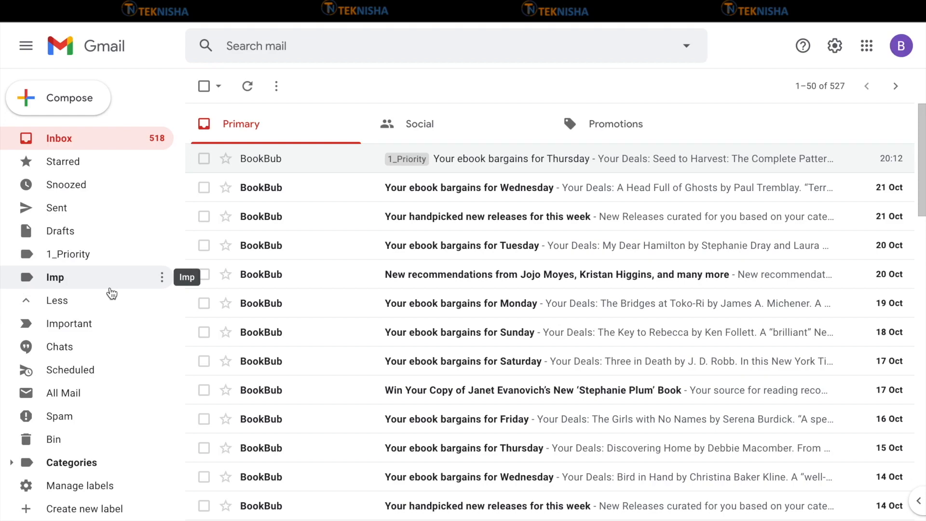
{"action": "mouse_move", "coordinate": [295, 245]}
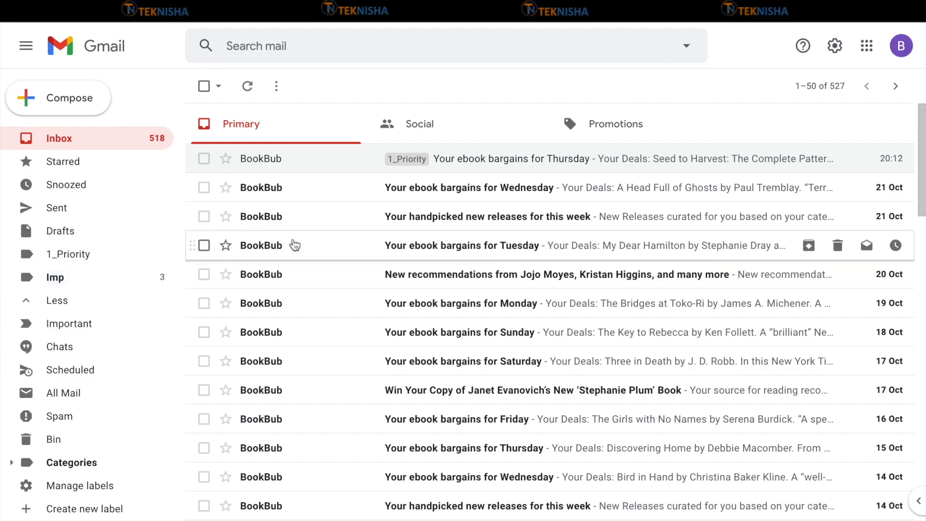
- Tag the Wednesday ebook bargains email with a new '2_Respond' label and go back
{"action": "left_click", "coordinate": [323, 188]}
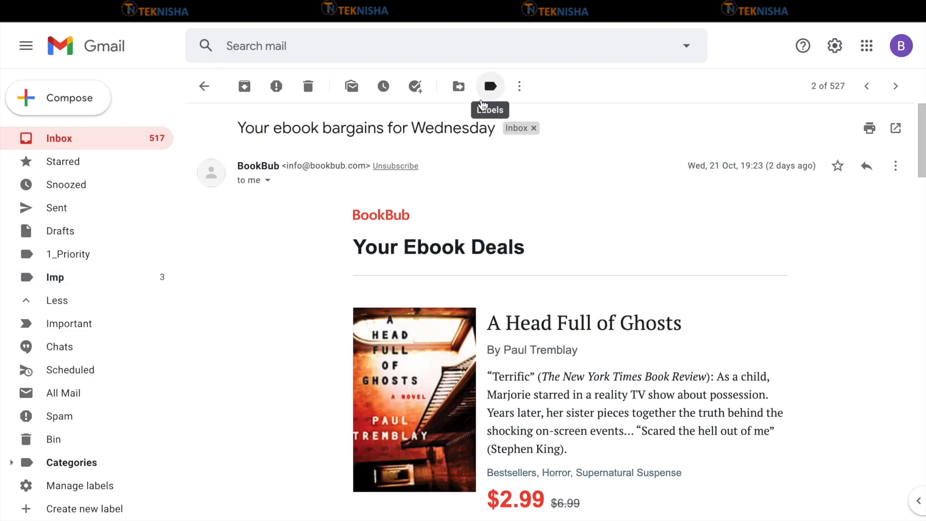
{"action": "left_click", "coordinate": [490, 86]}
{"action": "type", "text": "2_Respond"}
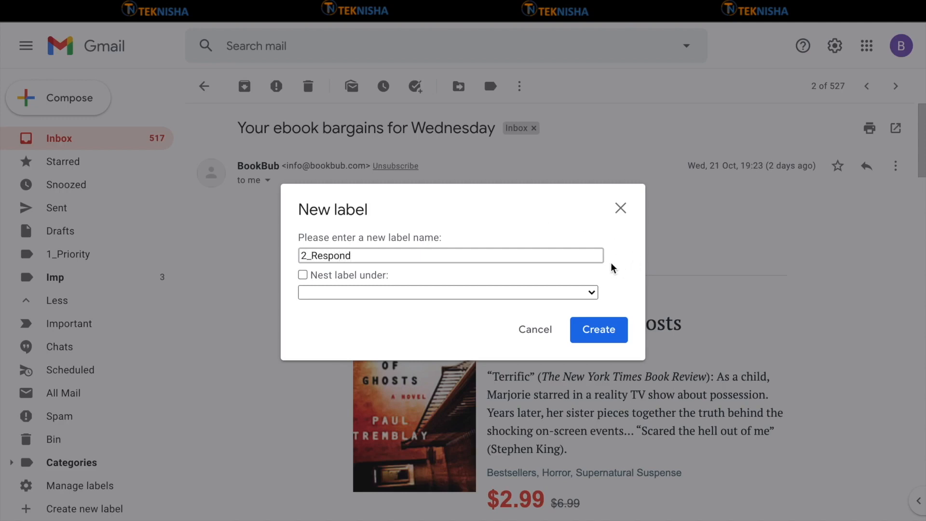
{"action": "left_click", "coordinate": [596, 334]}
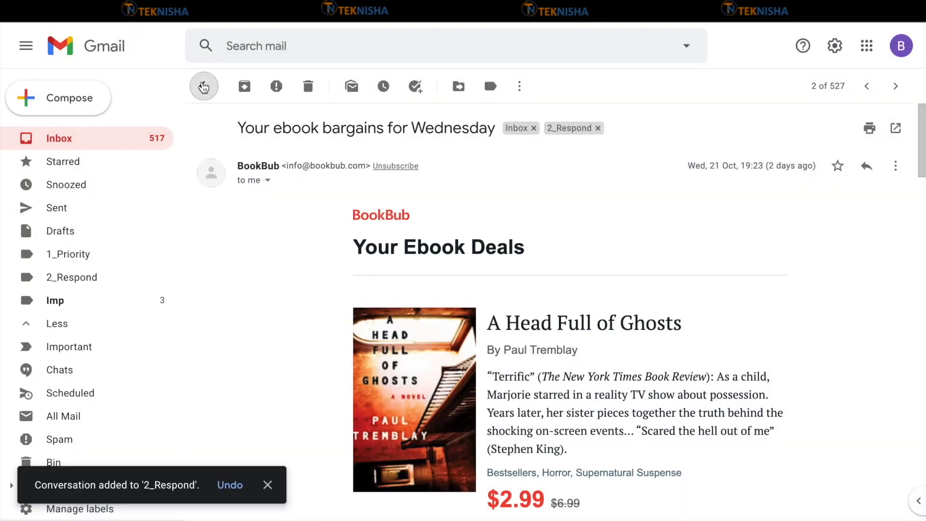
{"action": "left_click", "coordinate": [204, 86]}
{"action": "mouse_move", "coordinate": [72, 277]}
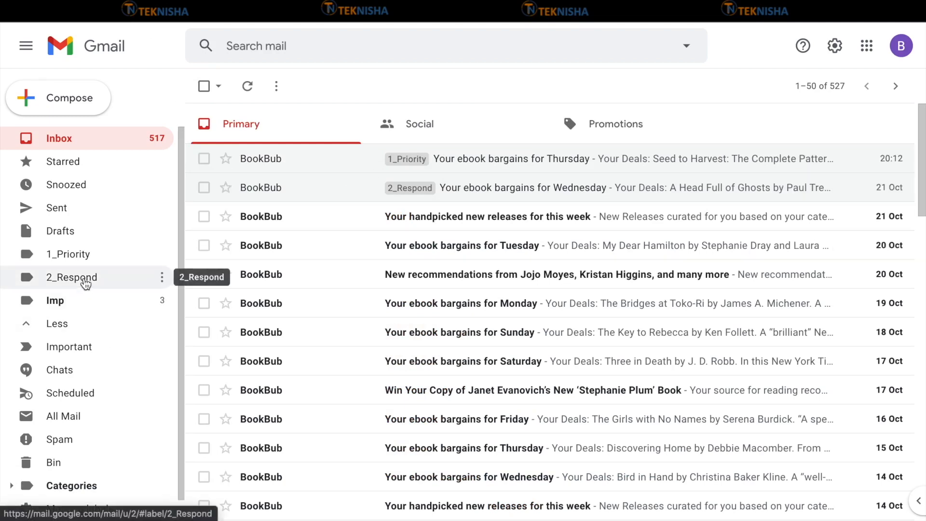
- Tag the handpicked new releases email with a new '3_Waiting' label and return to Inbox
{"action": "left_click", "coordinate": [301, 215]}
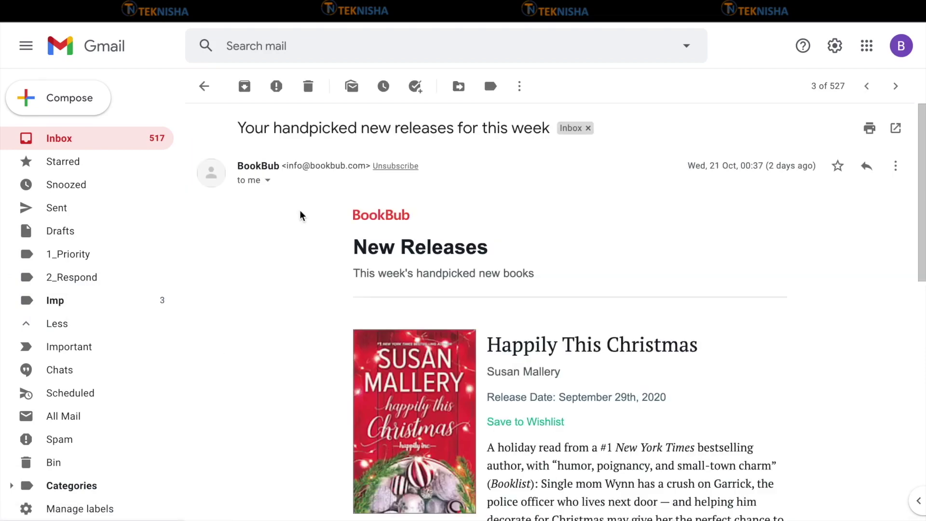
{"action": "left_click", "coordinate": [491, 86]}
{"action": "left_click", "coordinate": [552, 342]}
{"action": "type", "text": "3_Waiting"}
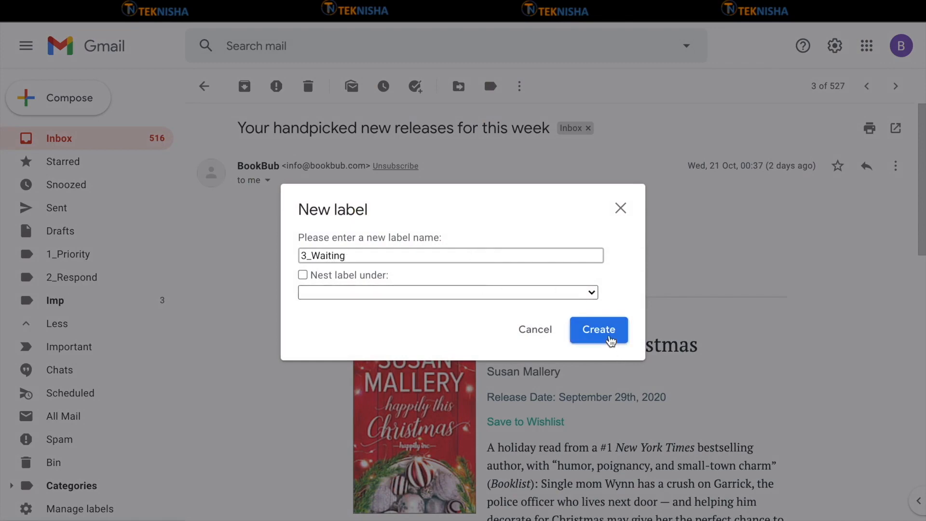
{"action": "left_click", "coordinate": [599, 329]}
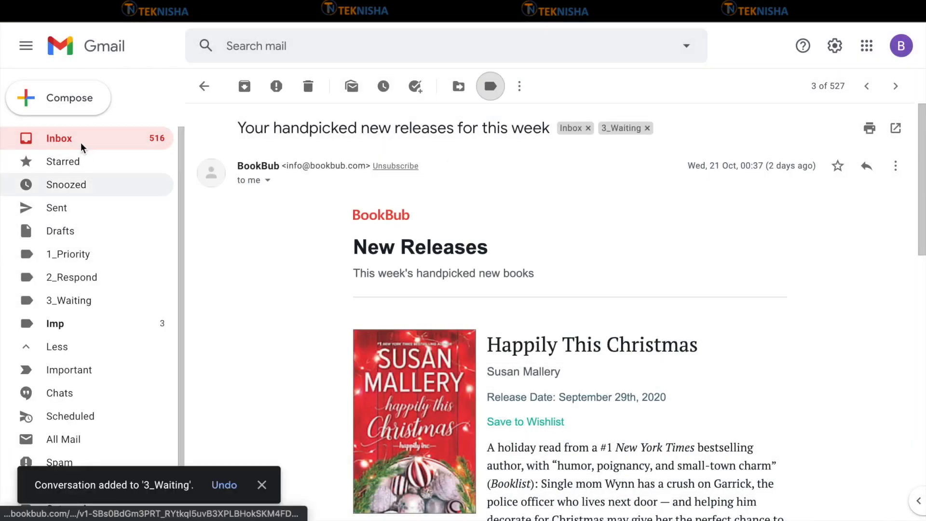
{"action": "left_click", "coordinate": [59, 138]}
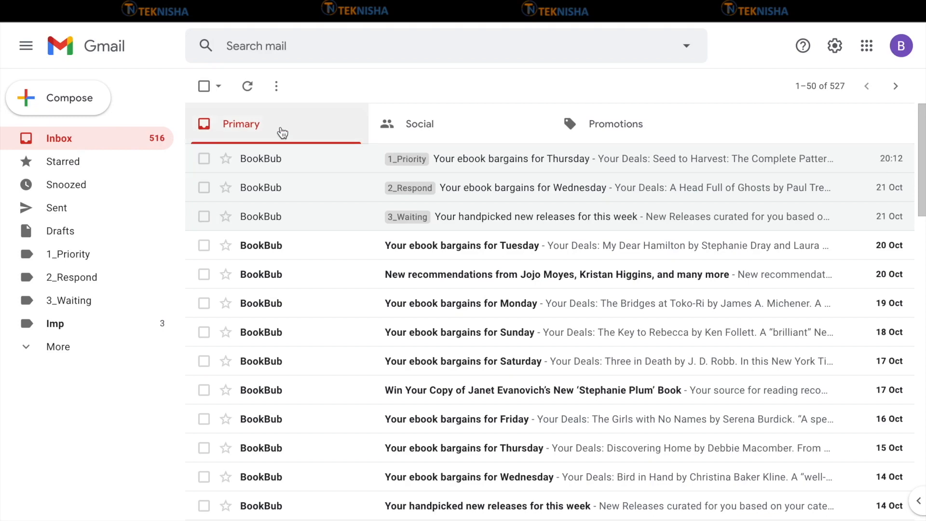
{"action": "mouse_move", "coordinate": [507, 245]}
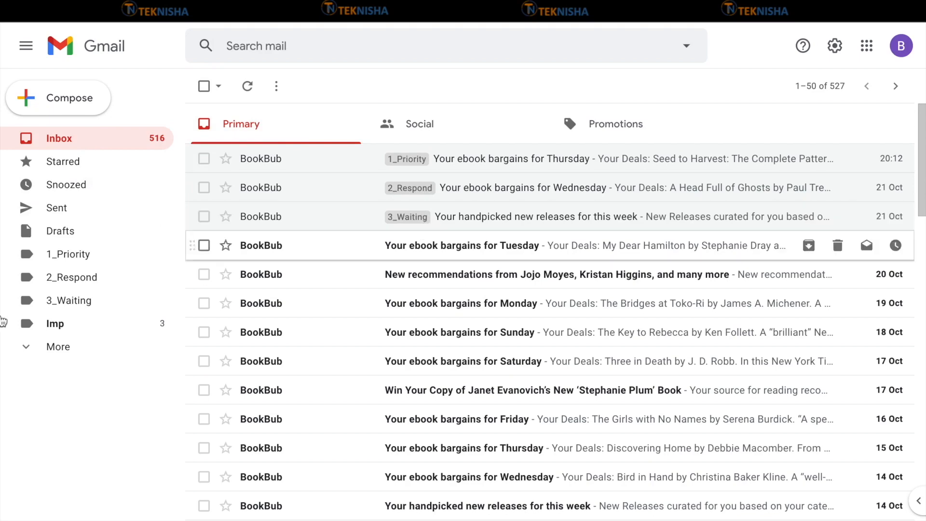
- Apply the existing 1_Priority label to the Wednesday bargains email as well
{"action": "left_click", "coordinate": [77, 346]}
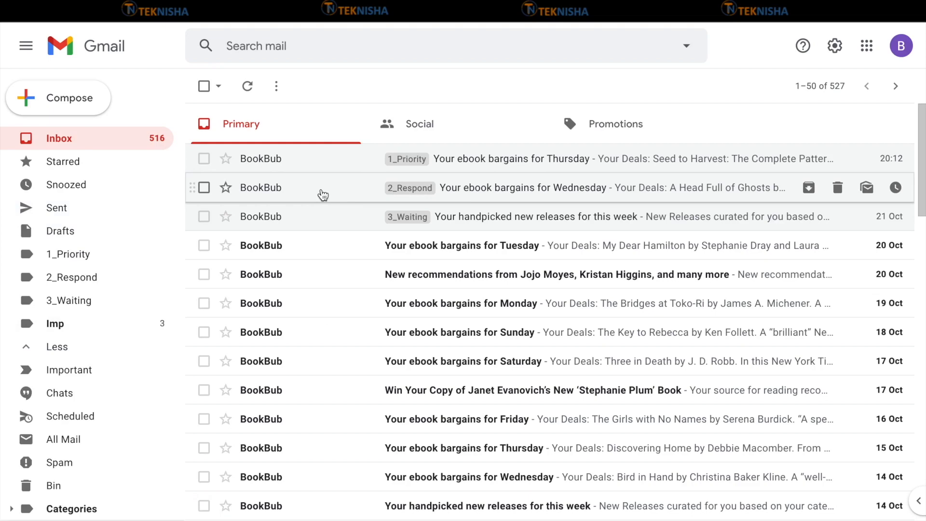
{"action": "left_click", "coordinate": [471, 187]}
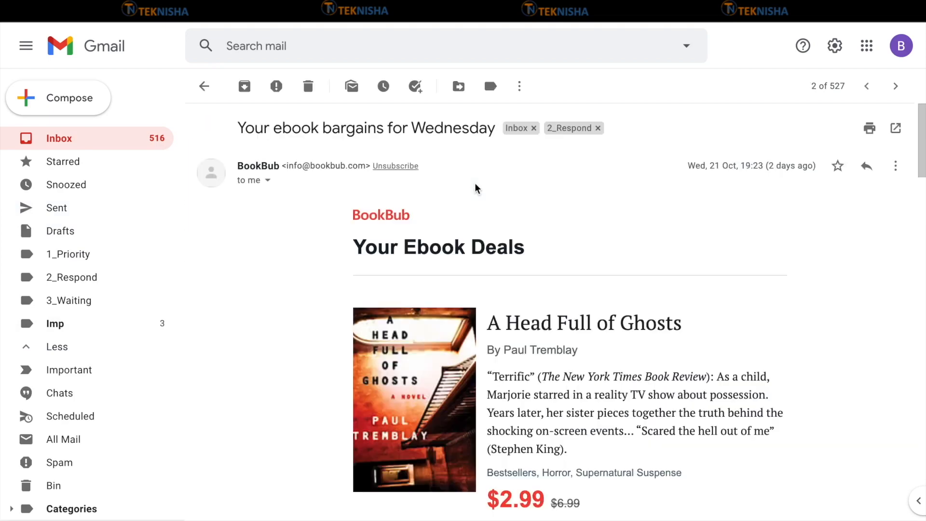
{"action": "left_click", "coordinate": [491, 87]}
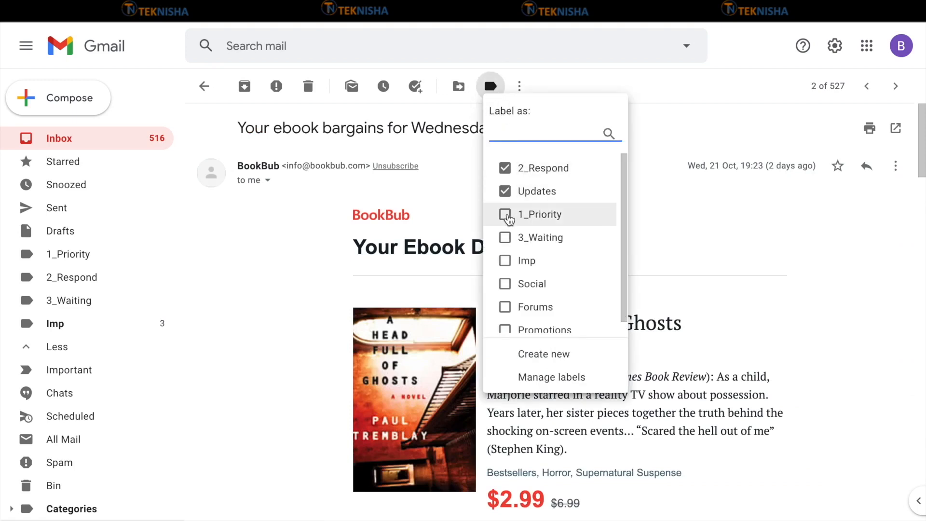
{"action": "left_click", "coordinate": [505, 215]}
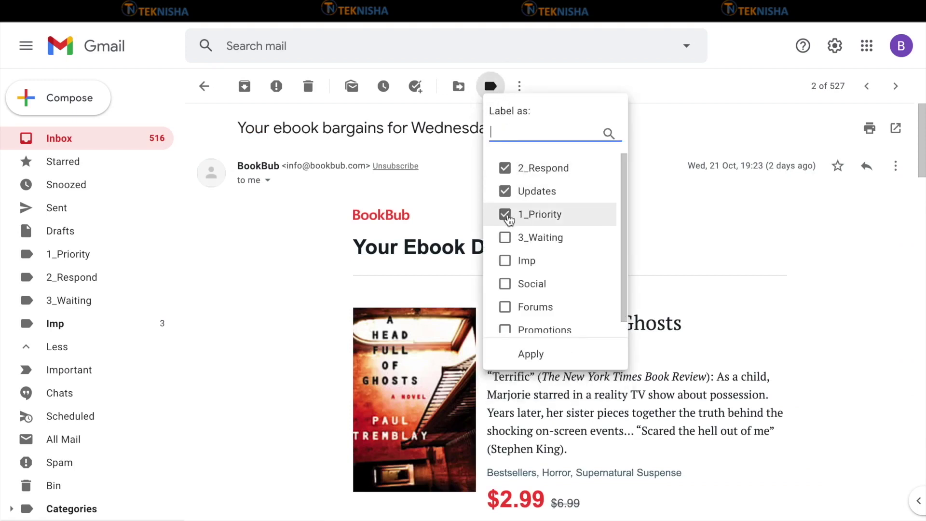
{"action": "left_click", "coordinate": [530, 354]}
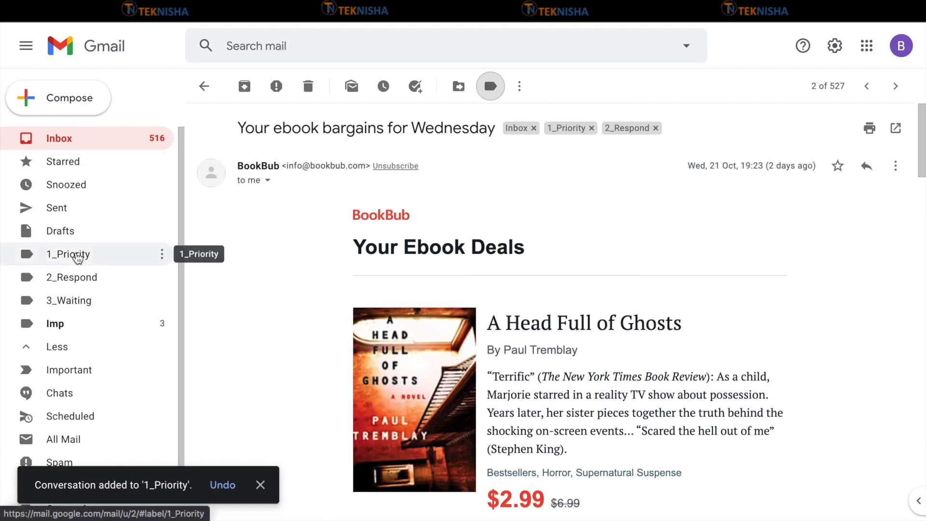
- Review the 1_Priority label view, then return to the inbox
{"action": "left_click", "coordinate": [76, 256]}
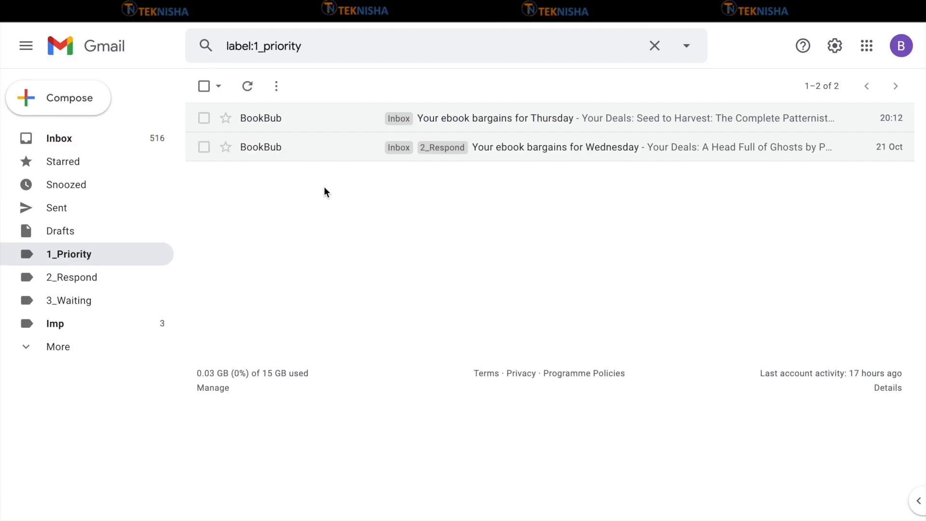
{"action": "mouse_move", "coordinate": [507, 148]}
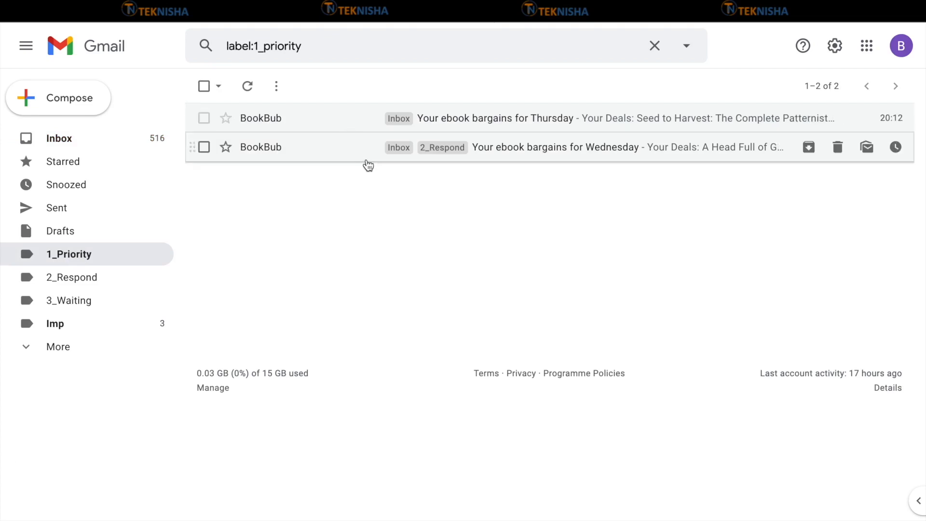
{"action": "left_click", "coordinate": [59, 138]}
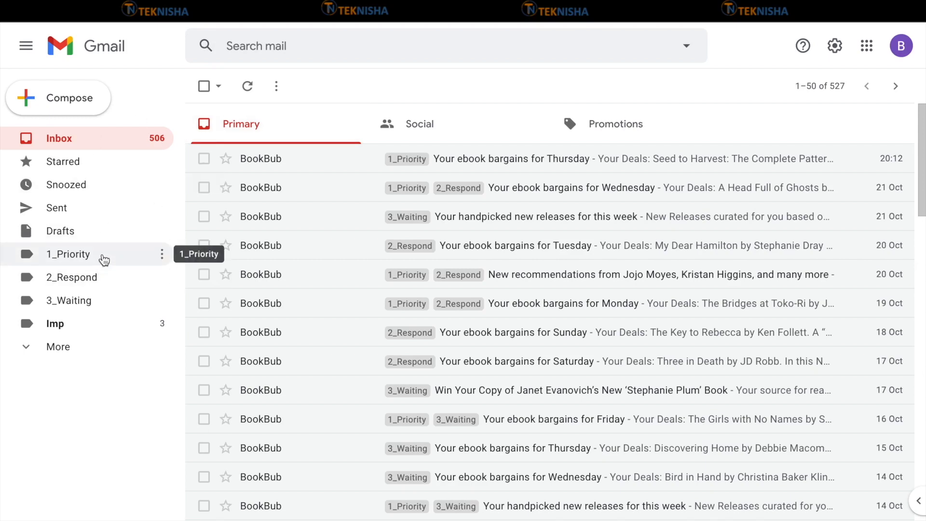
- Colour the labels from the sidebar: 1_Priority red, 2_Respond blue, 3_Waiting yellow
{"action": "left_click", "coordinate": [164, 254]}
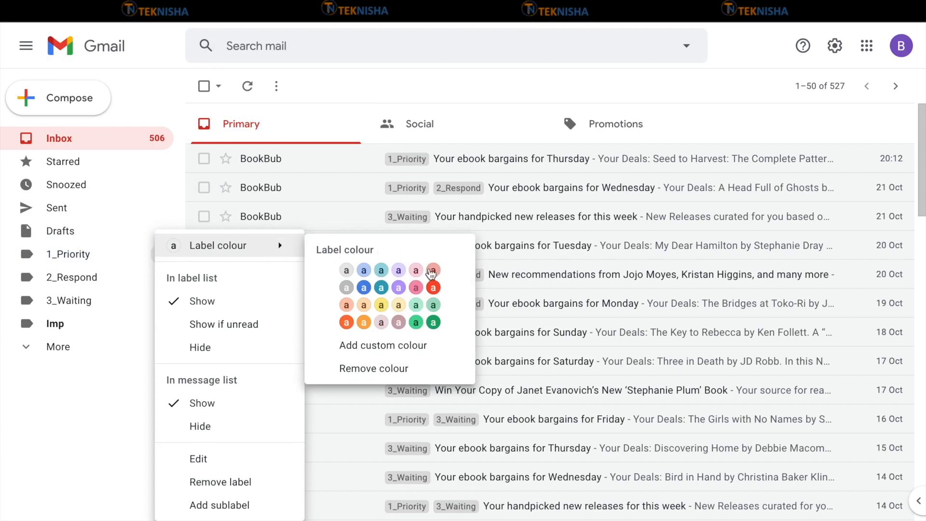
{"action": "left_click", "coordinate": [434, 289]}
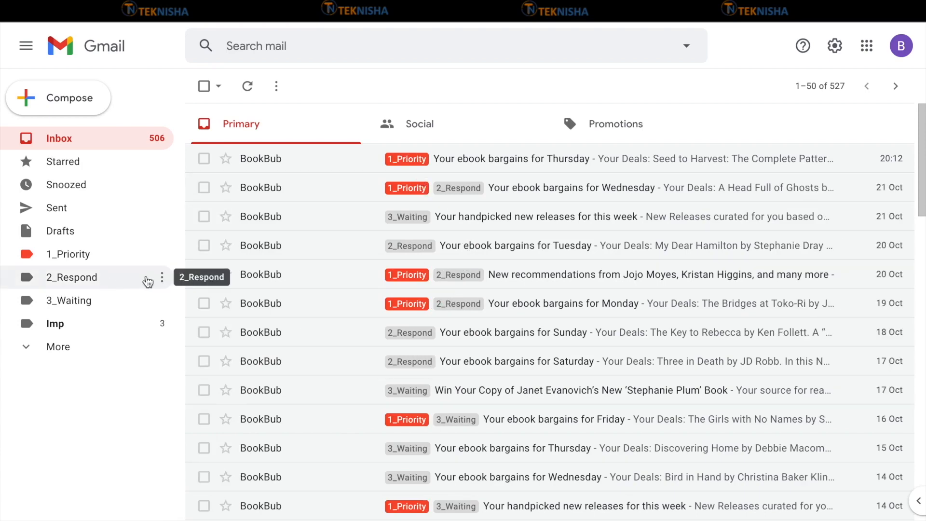
{"action": "left_click", "coordinate": [163, 279]}
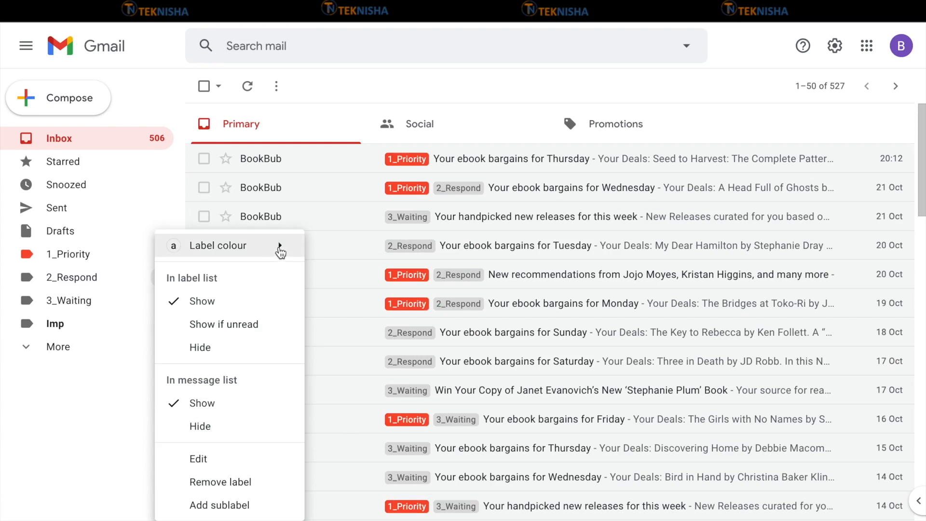
{"action": "left_click", "coordinate": [365, 288]}
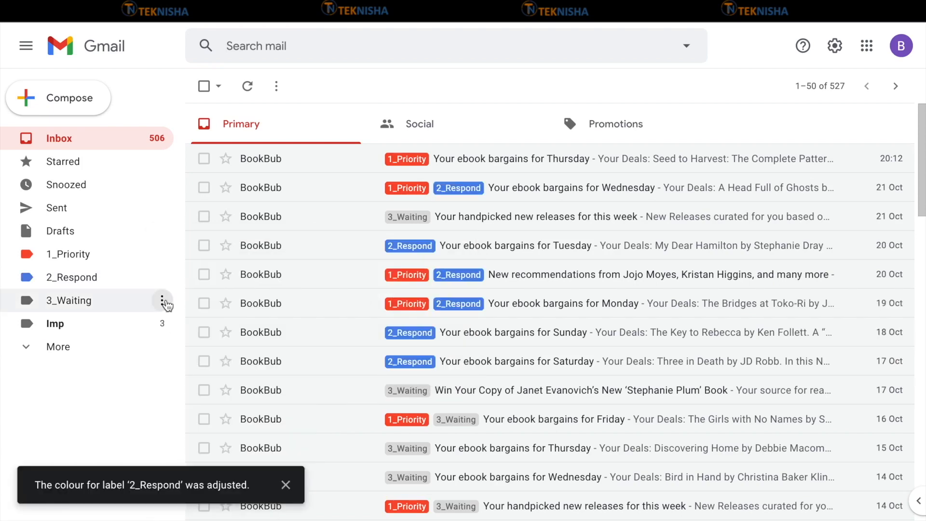
{"action": "left_click", "coordinate": [163, 301]}
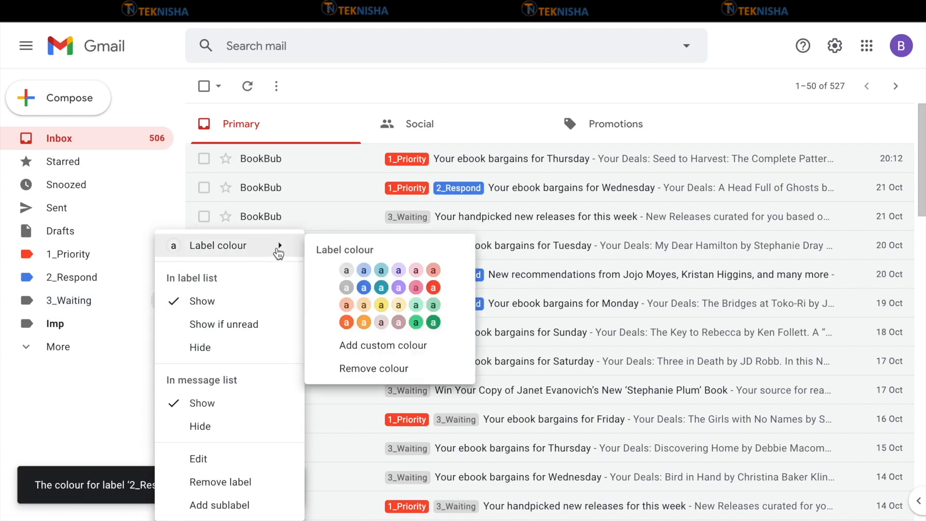
{"action": "mouse_move", "coordinate": [218, 246]}
{"action": "left_click", "coordinate": [381, 305]}
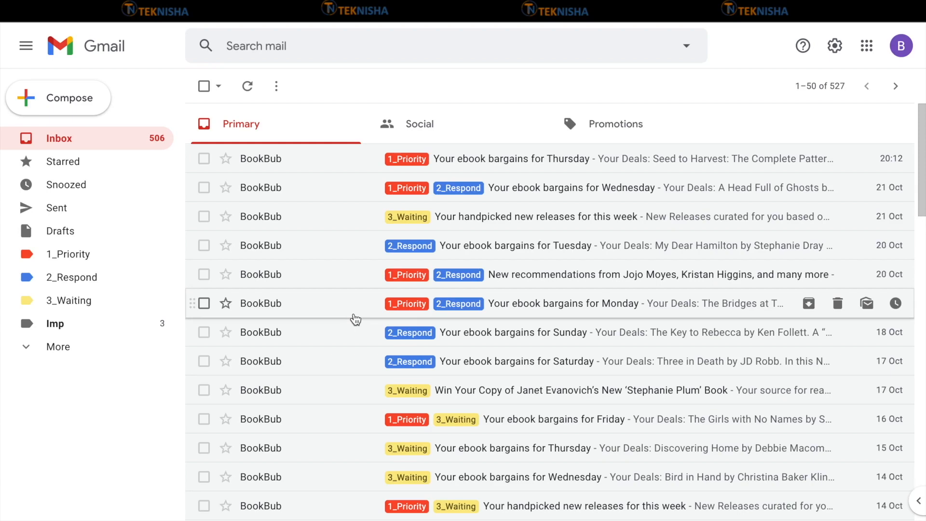
- Browse the 1_Priority, 2_Respond and 3_Waiting label views, then select the label:1_priority query to copy it
{"action": "left_click", "coordinate": [69, 254]}
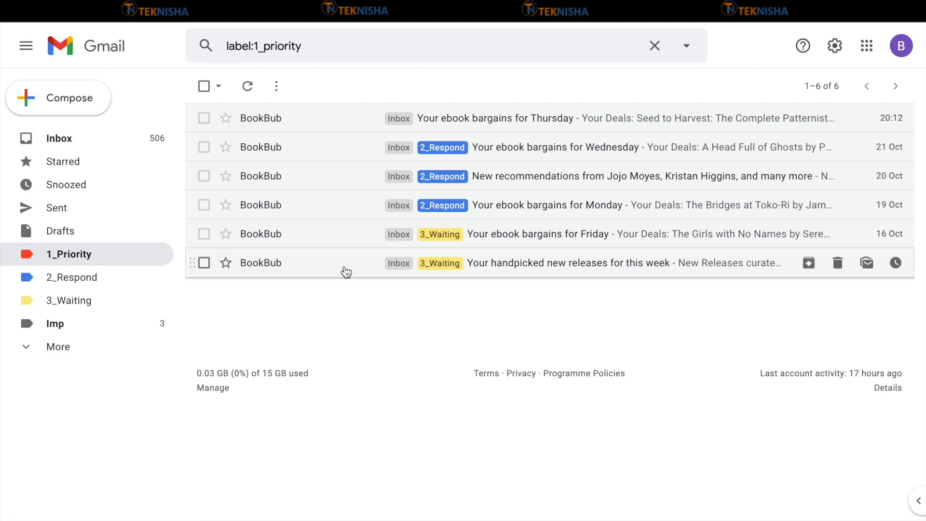
{"action": "left_click", "coordinate": [107, 278]}
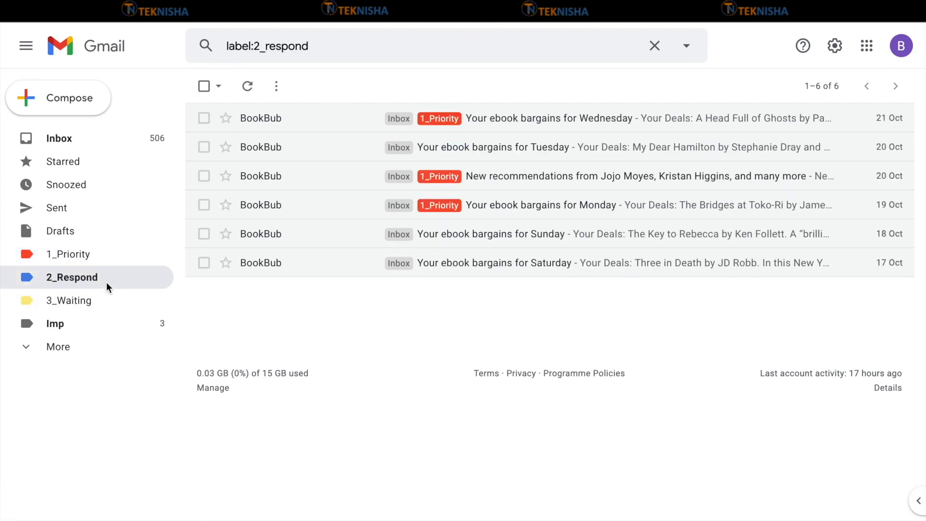
{"action": "left_click", "coordinate": [100, 301]}
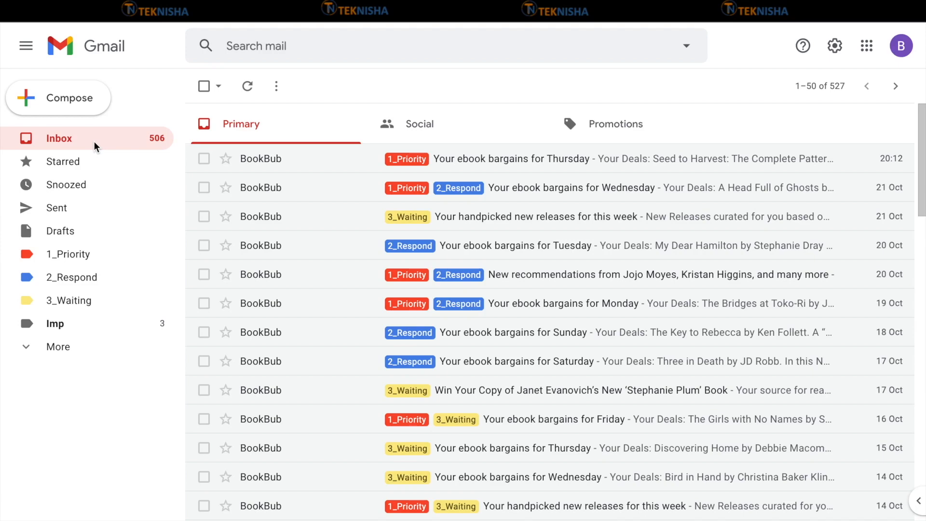
{"action": "mouse_move", "coordinate": [592, 332]}
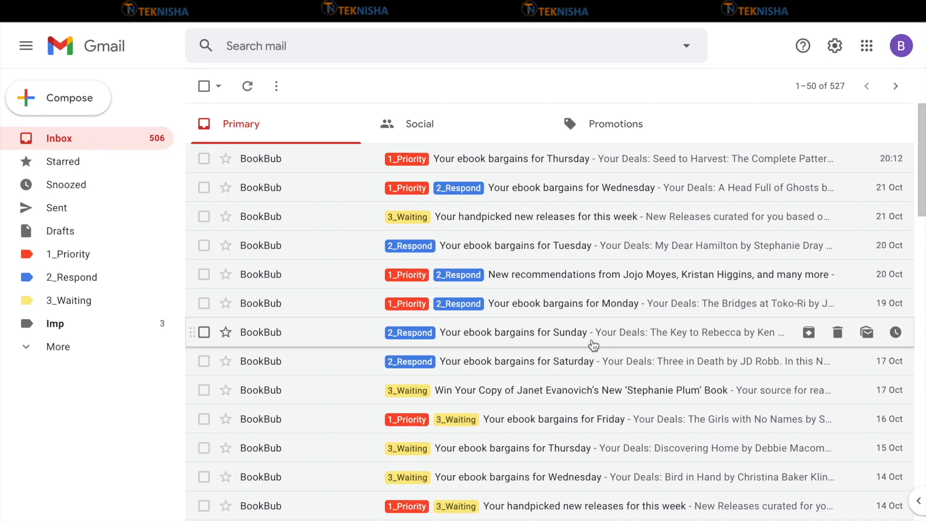
{"action": "left_click", "coordinate": [68, 254]}
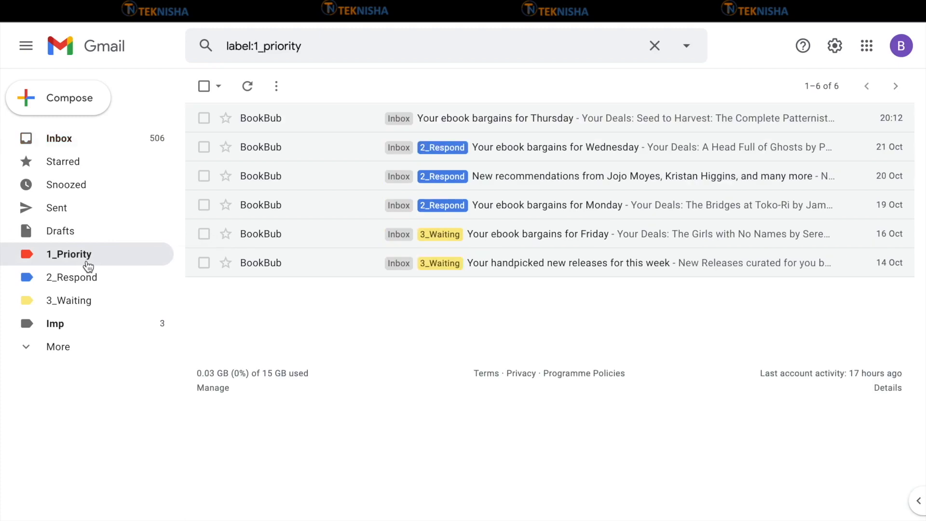
{"action": "left_click_drag", "start_coordinate": [329, 46], "coordinate": [217, 48]}
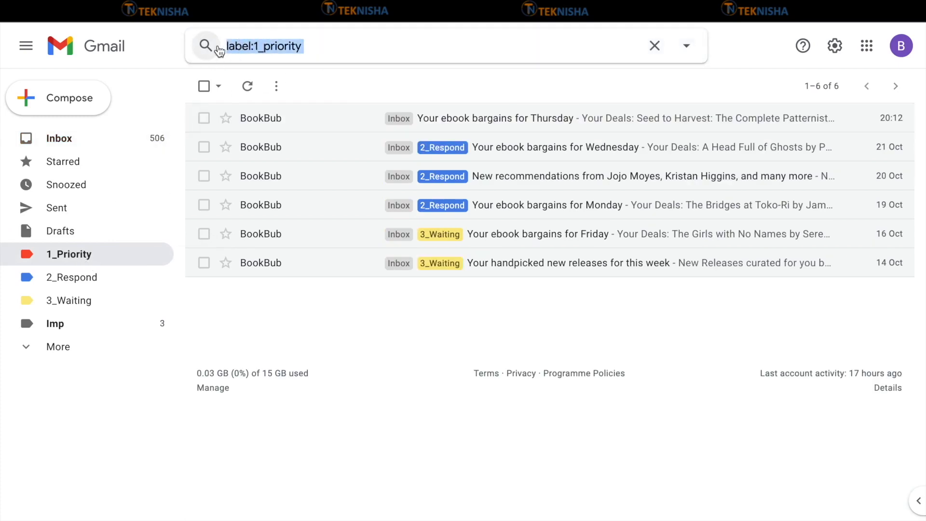
{"action": "right_click", "coordinate": [246, 48]}
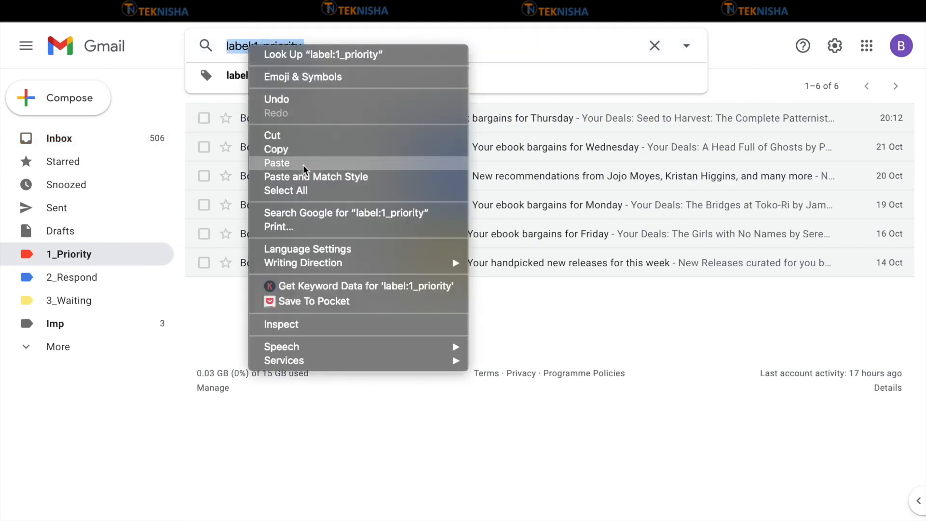
- Copy the query, then in Settings > Inbox set the inbox type to Multiple Inboxes
{"action": "left_click", "coordinate": [275, 149]}
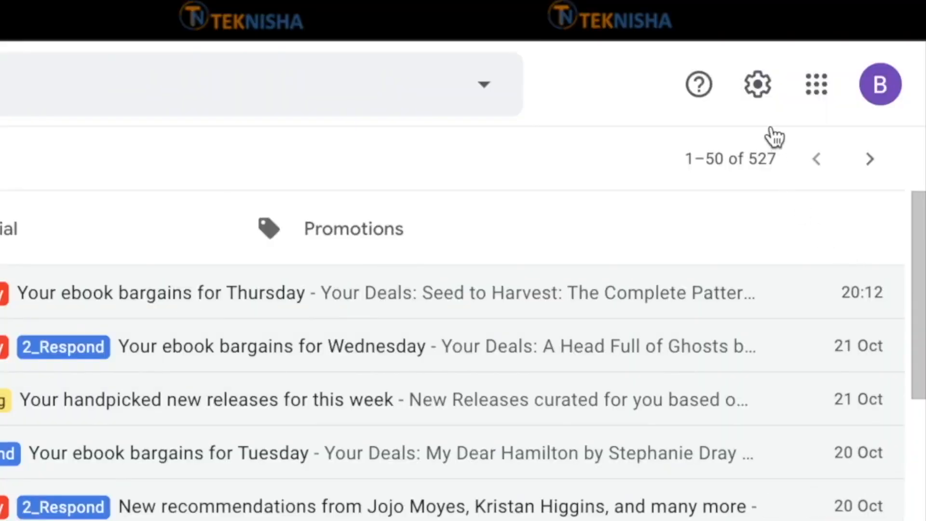
{"action": "left_click", "coordinate": [758, 85]}
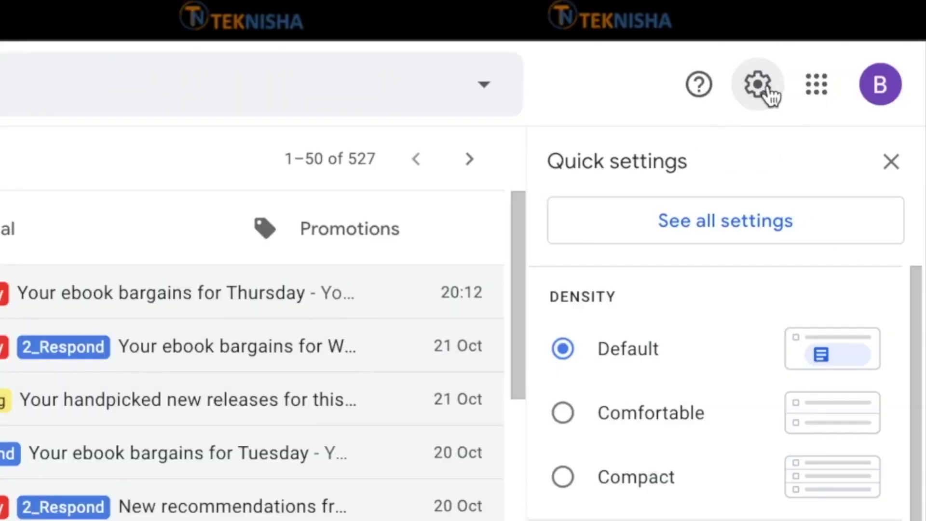
{"action": "left_click", "coordinate": [763, 231]}
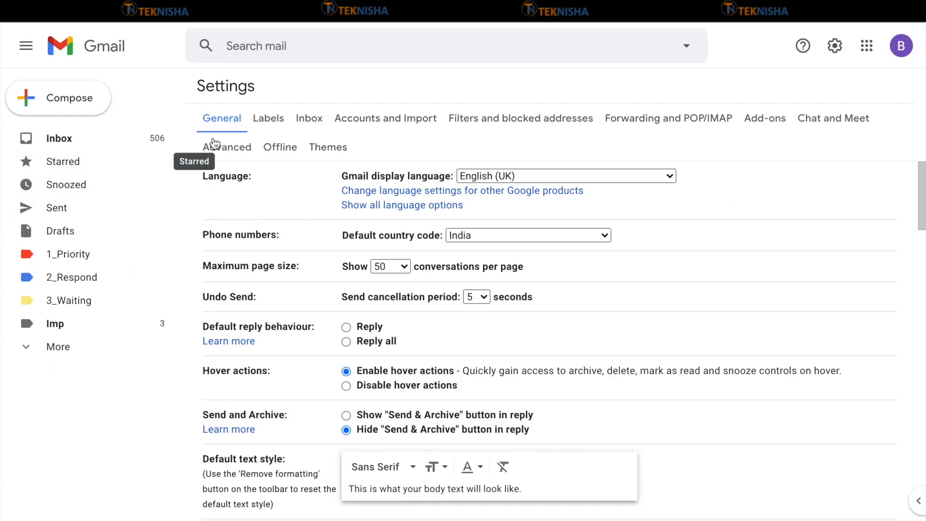
{"action": "left_click", "coordinate": [309, 118]}
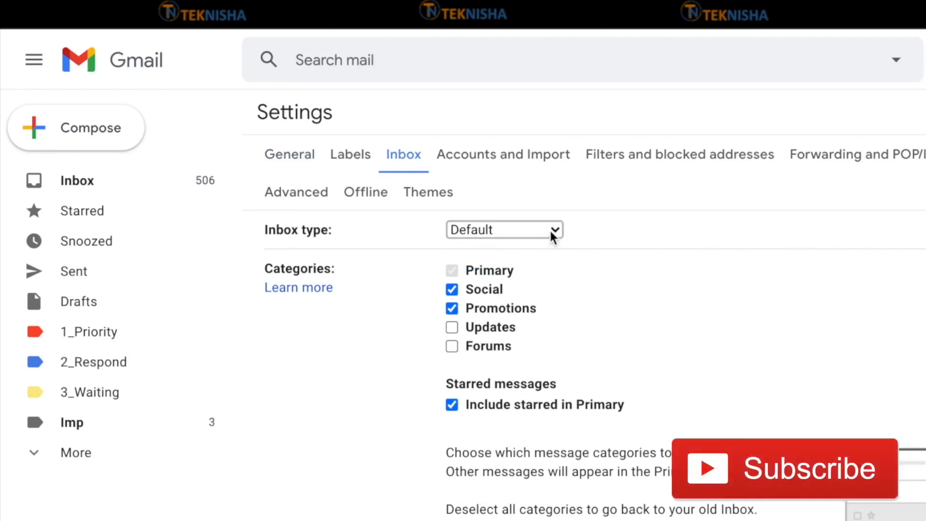
{"action": "left_click", "coordinate": [553, 235]}
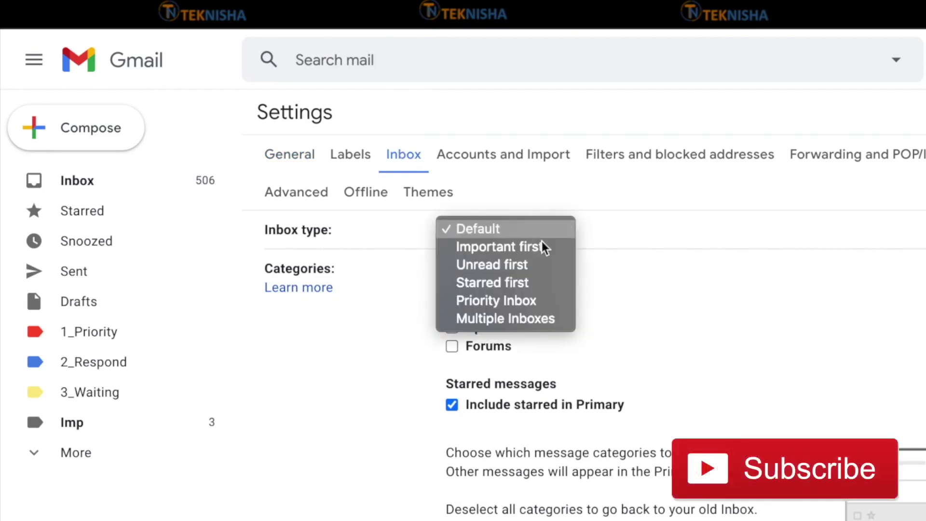
{"action": "left_click", "coordinate": [512, 320]}
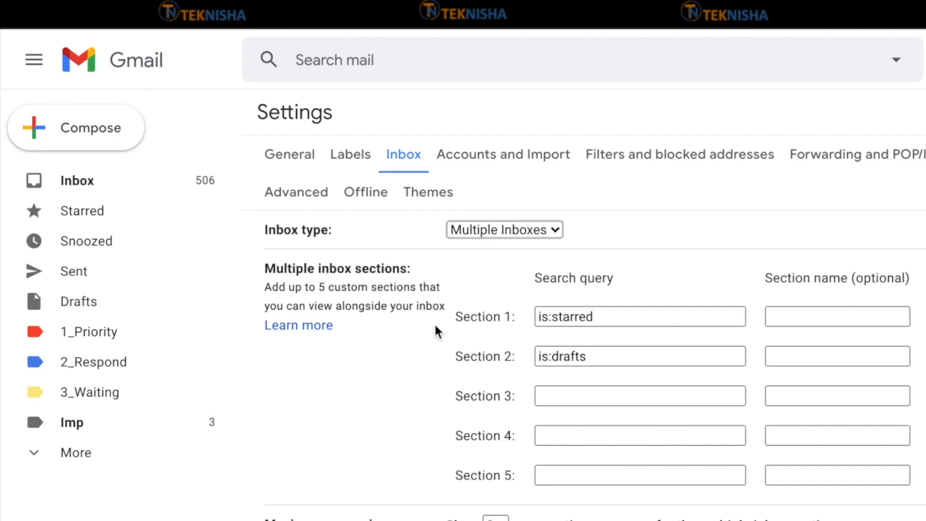
- Set Section 1 to label:1_priority named Priority and Section 2 to label:2_Respond named Respond
{"action": "left_click_drag", "start_coordinate": [608, 317], "coordinate": [510, 318]}
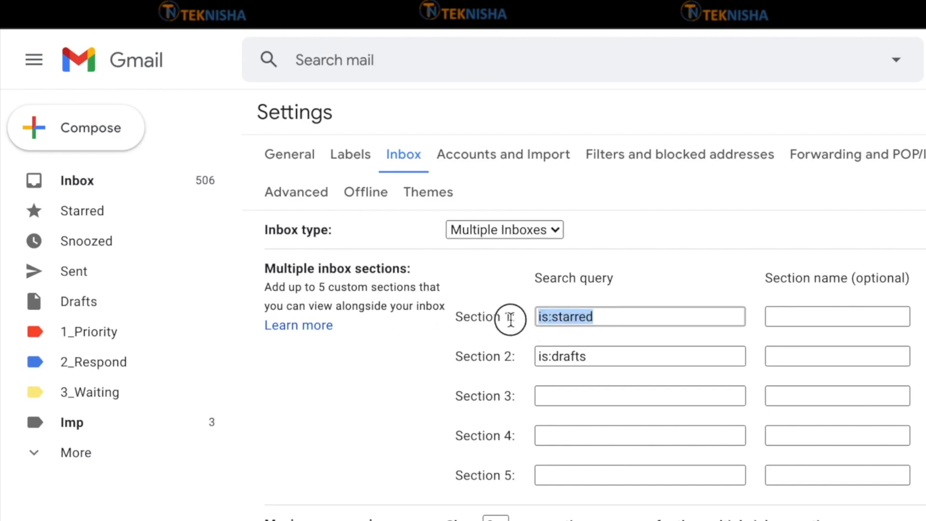
{"action": "key", "text": "ctrl+v"}
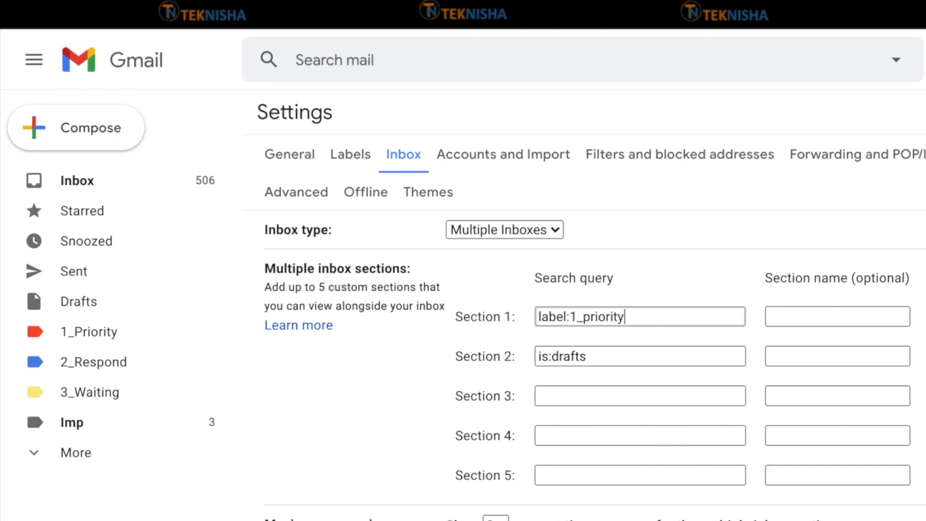
{"action": "left_click", "coordinate": [786, 315]}
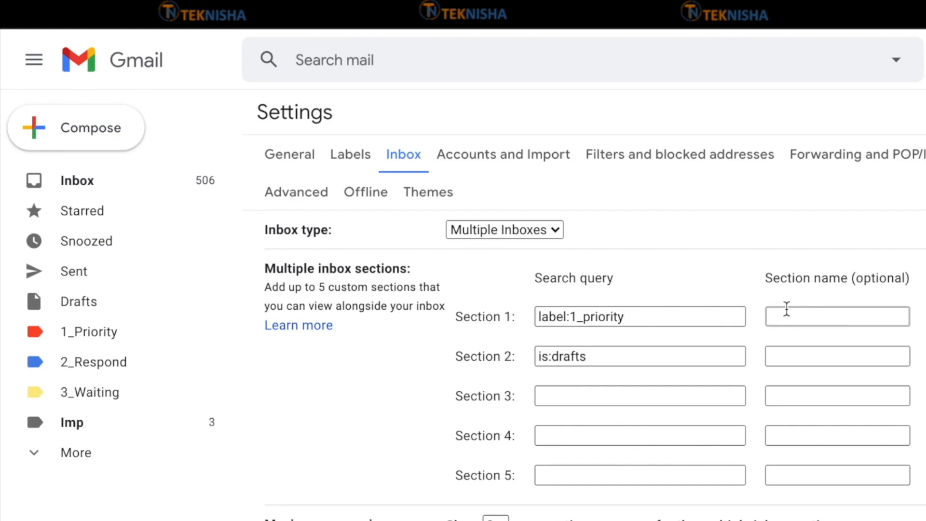
{"action": "type", "text": "Priority"}
{"action": "left_click", "coordinate": [616, 356]}
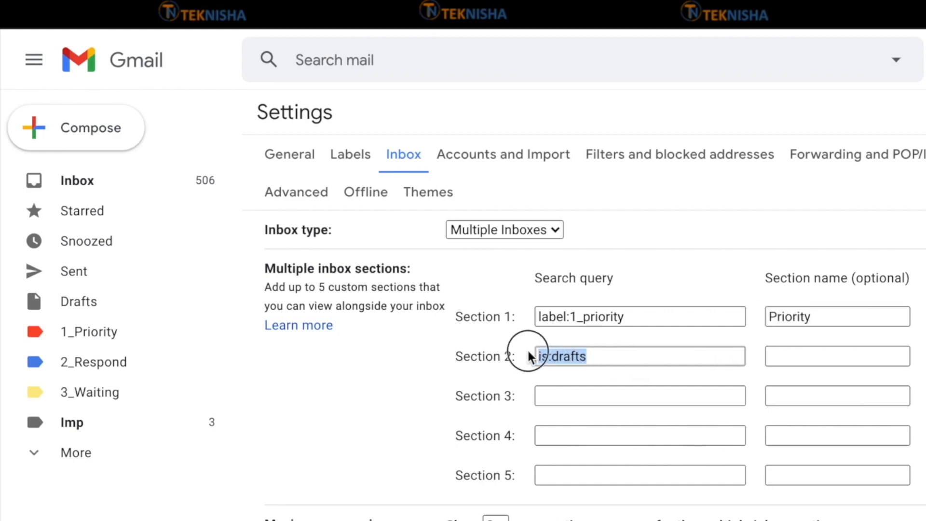
{"action": "type", "text": "la"}
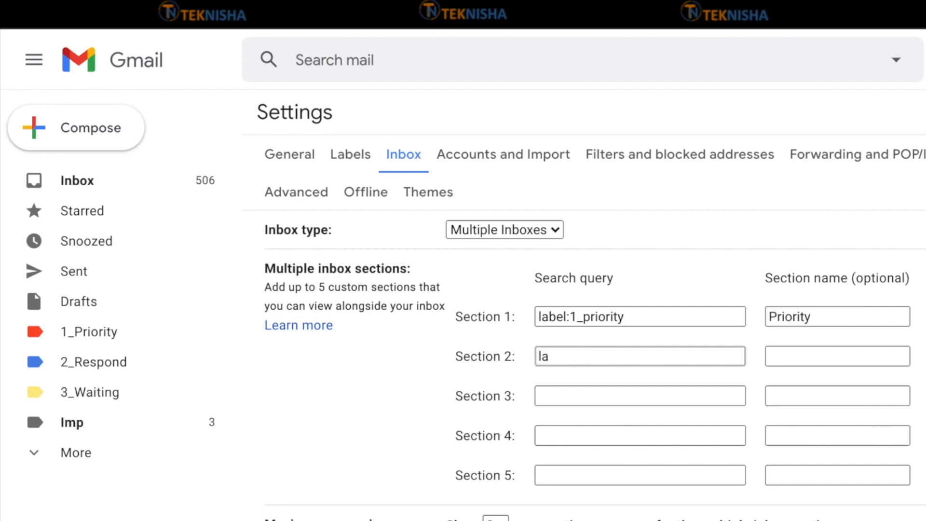
{"action": "type", "text": "bel:"}
{"action": "type", "text": "2_"}
{"action": "type", "text": "Respond"}
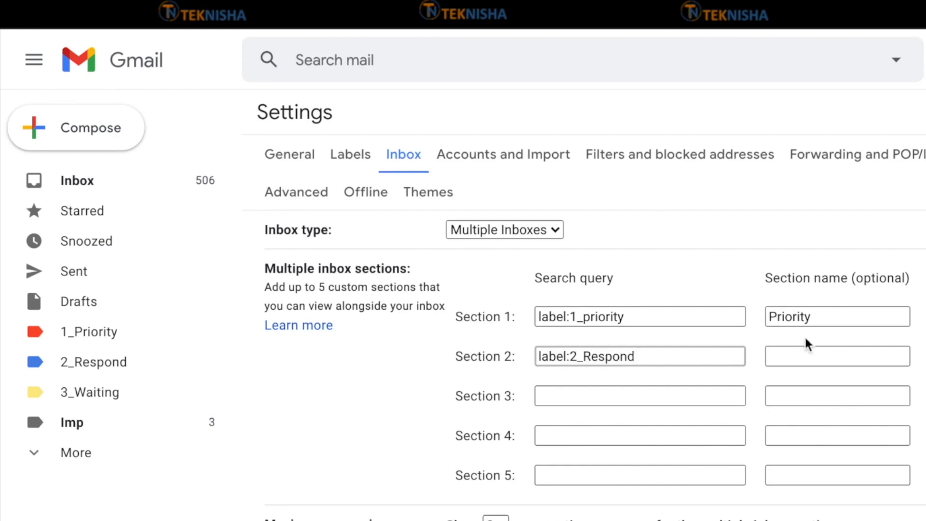
{"action": "left_click", "coordinate": [808, 358]}
{"action": "type", "text": "Re"}
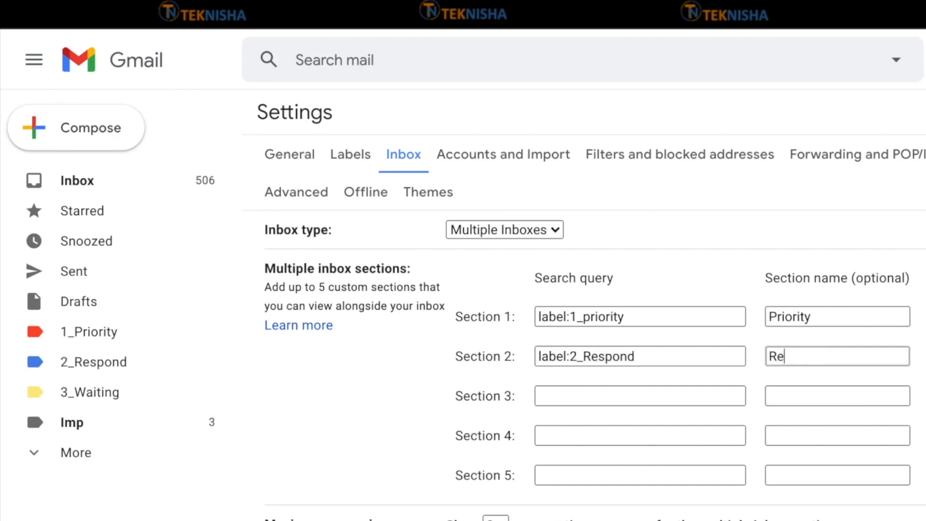
{"action": "type", "text": "p"}
{"action": "type", "text": "po"}
{"action": "type", "text": "d"}
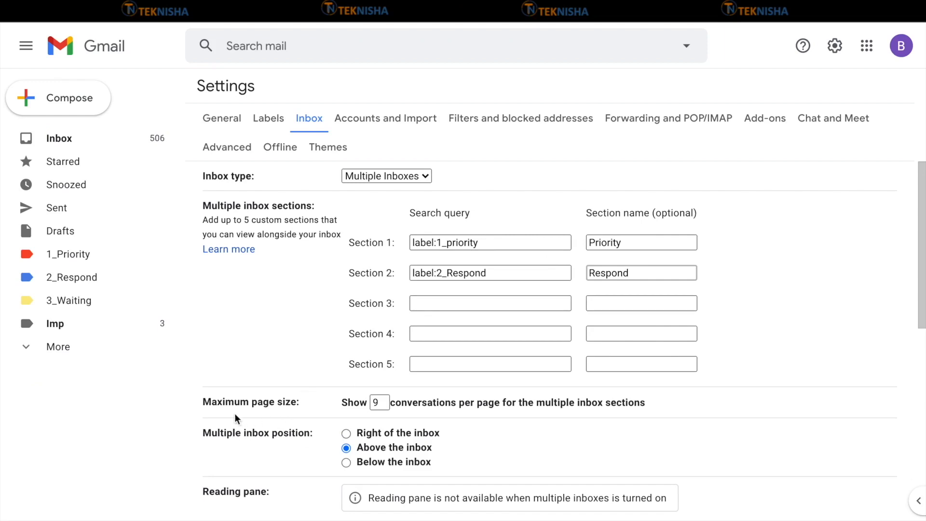
- Set the maximum page size to 5 conversations and save the multiple-inbox settings
{"action": "left_click", "coordinate": [384, 402]}
{"action": "scroll", "coordinate": [456, 408], "scroll_direction": "down", "scroll_amount": 2}
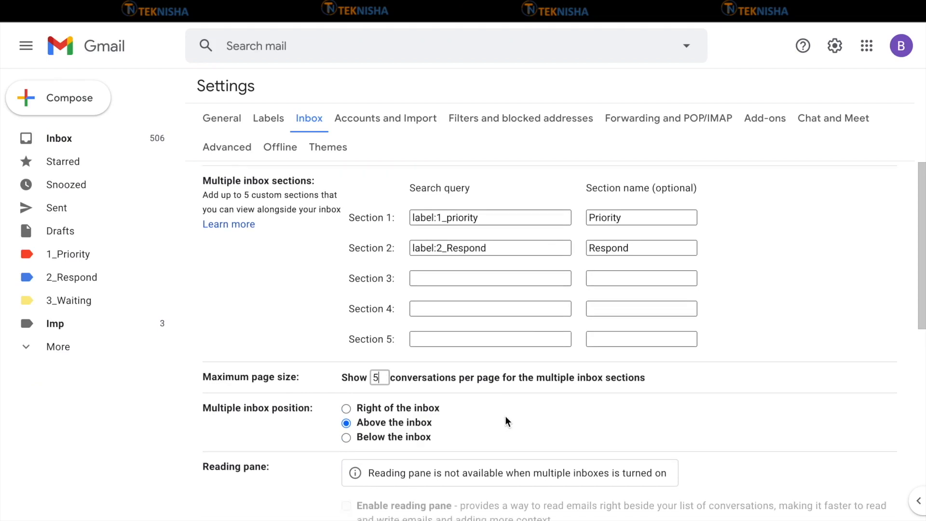
{"action": "scroll", "coordinate": [456, 407], "scroll_direction": "down", "scroll_amount": 2}
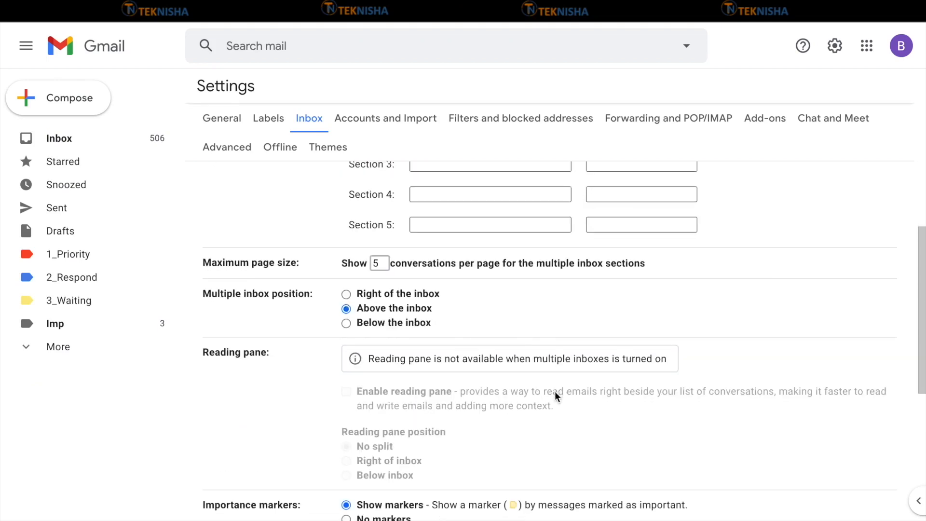
{"action": "scroll", "coordinate": [557, 395], "scroll_direction": "down", "scroll_amount": 3}
{"action": "scroll", "coordinate": [557, 396], "scroll_direction": "down", "scroll_amount": 2}
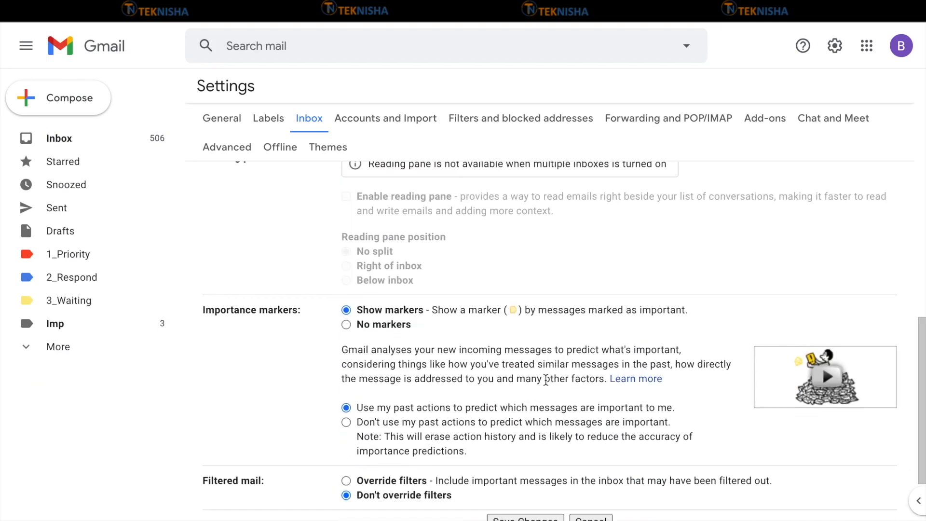
{"action": "scroll", "coordinate": [546, 382], "scroll_direction": "down", "scroll_amount": 2}
{"action": "left_click", "coordinate": [526, 444]}
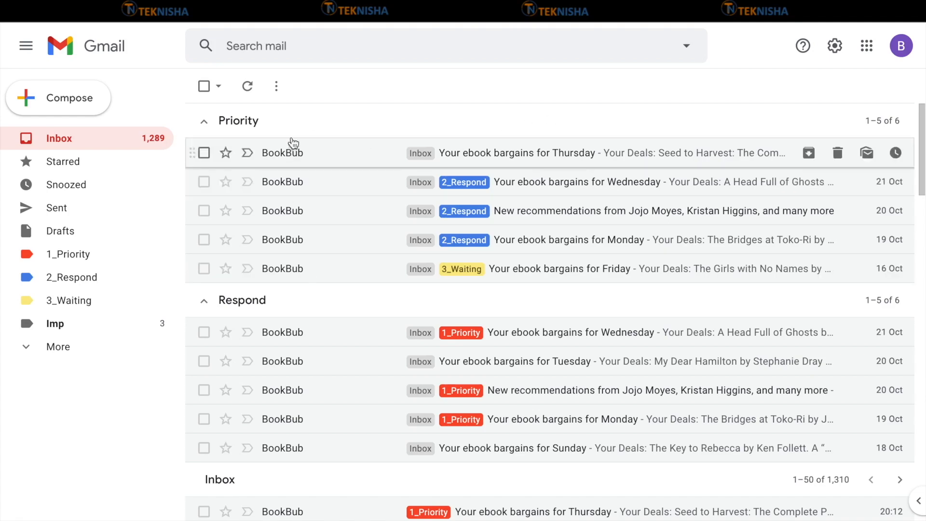
{"action": "scroll", "coordinate": [321, 303], "scroll_direction": "down", "scroll_amount": 5}
{"action": "scroll", "coordinate": [322, 304], "scroll_direction": "down", "scroll_amount": 3}
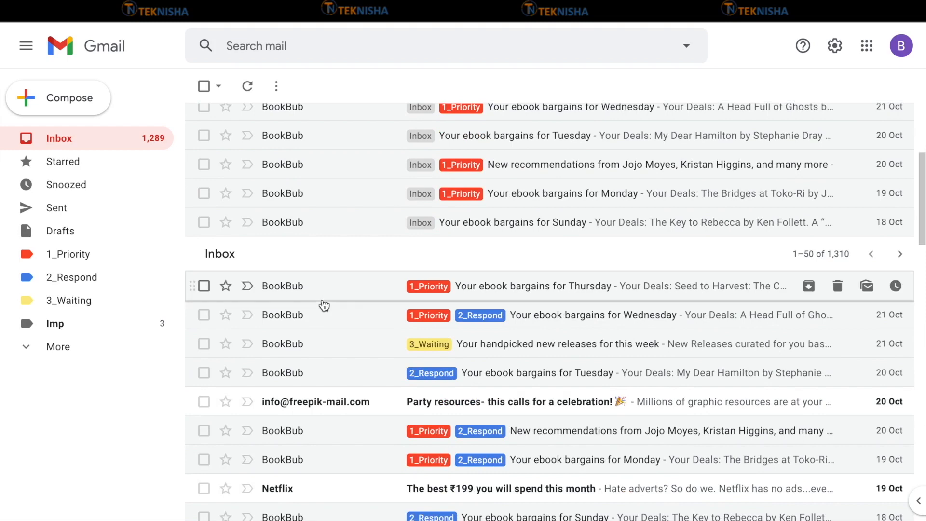
{"action": "scroll", "coordinate": [343, 393], "scroll_direction": "down", "scroll_amount": 3}
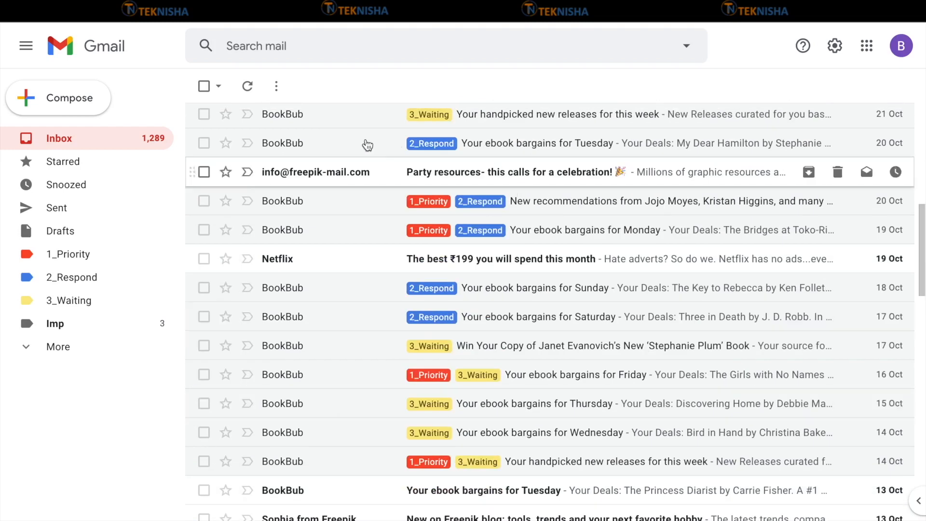
{"action": "scroll", "coordinate": [543, 326], "scroll_direction": "up", "scroll_amount": 10}
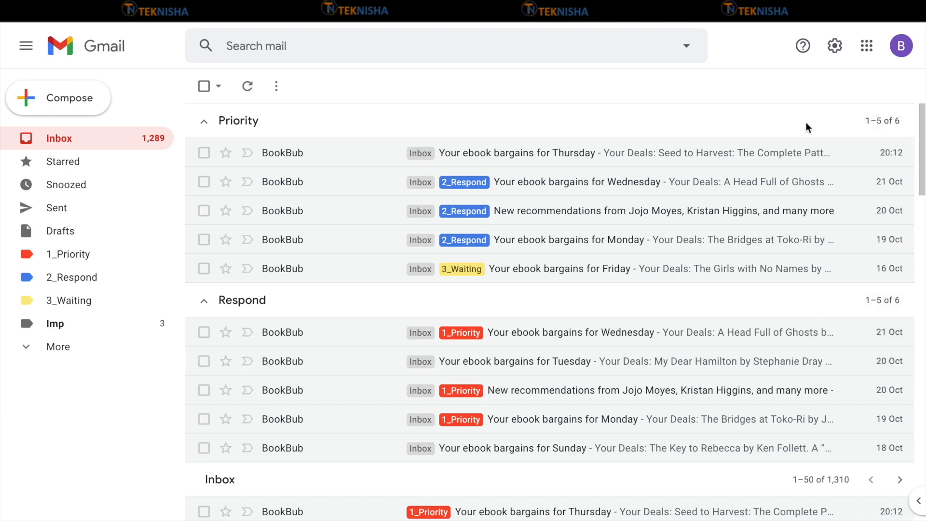
- View all mail labelled 1_Priority, then return to the sectioned inbox
{"action": "left_click", "coordinate": [883, 121]}
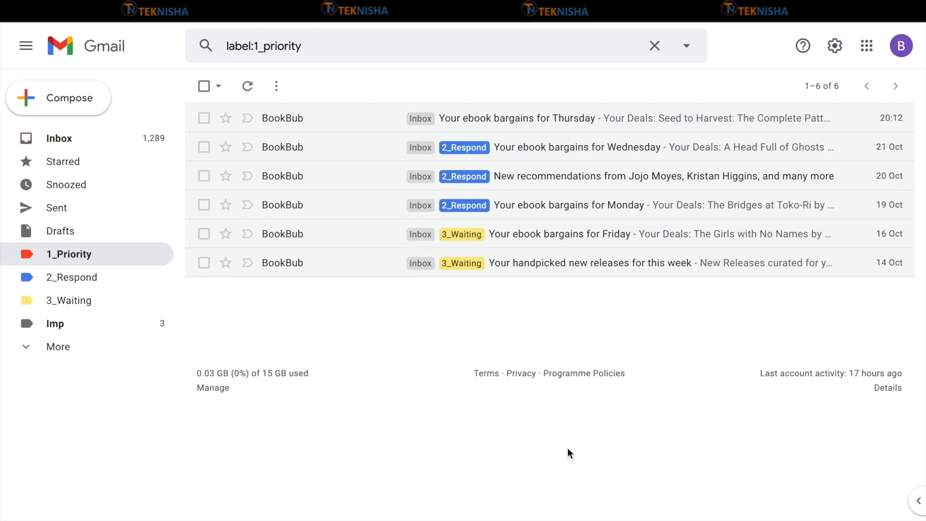
{"action": "left_click", "coordinate": [60, 46]}
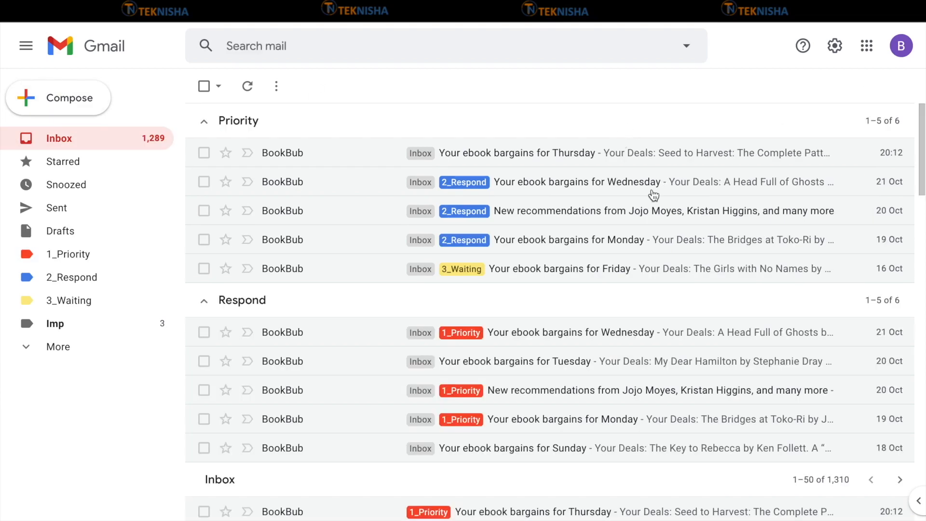
{"action": "mouse_move", "coordinate": [550, 269]}
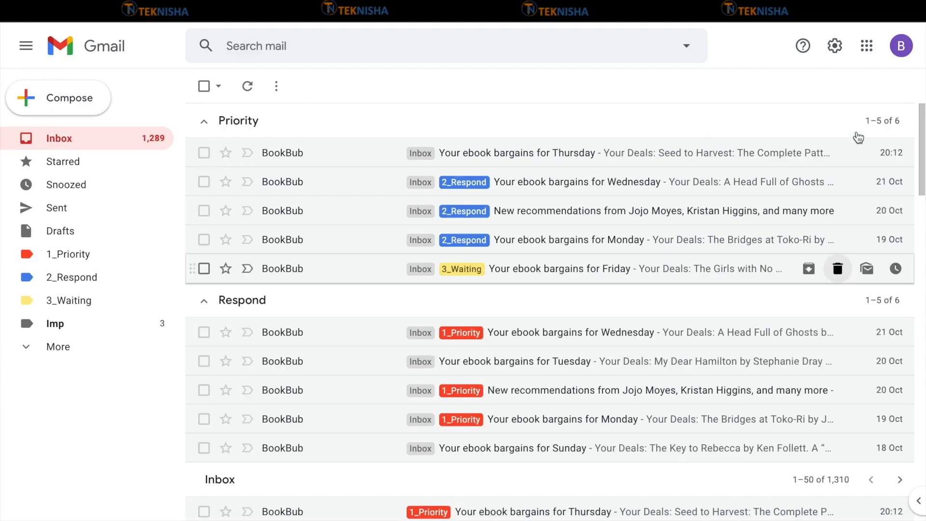
- Set Multiple inbox position to 'Below the inbox' in Inbox settings and save changes
{"action": "left_click", "coordinate": [835, 46]}
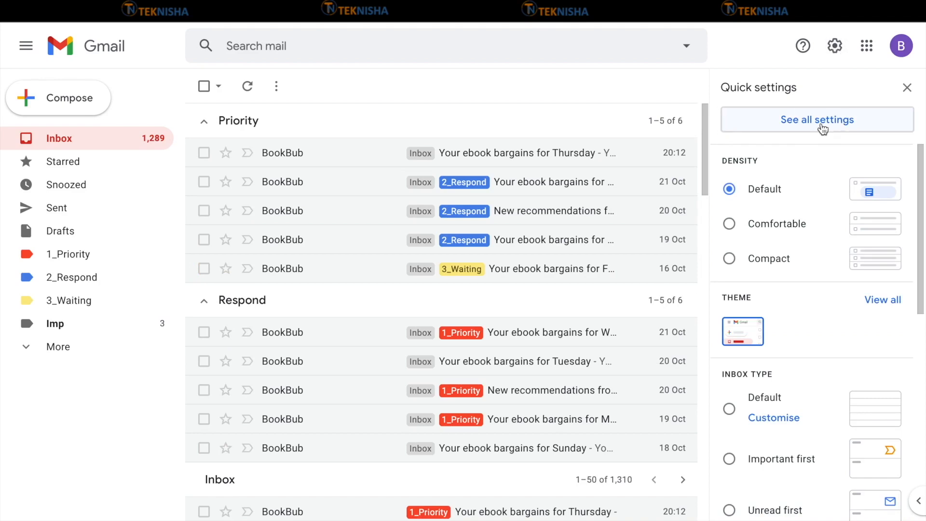
{"action": "left_click", "coordinate": [822, 127]}
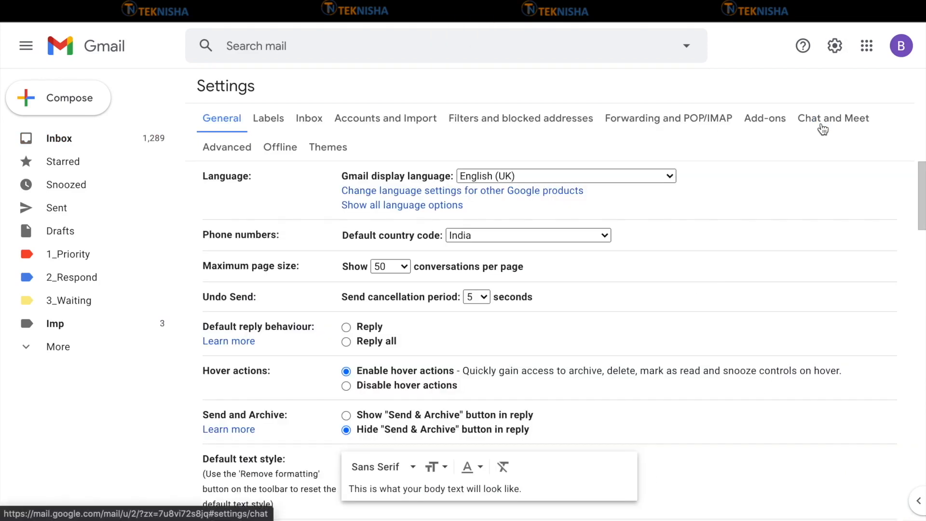
{"action": "left_click", "coordinate": [309, 119]}
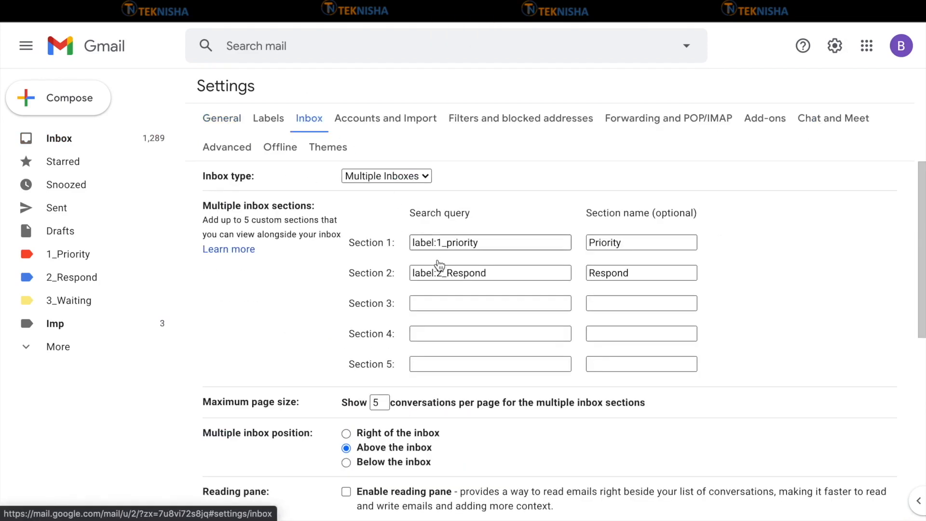
{"action": "scroll", "coordinate": [513, 347], "scroll_direction": "down", "scroll_amount": 1}
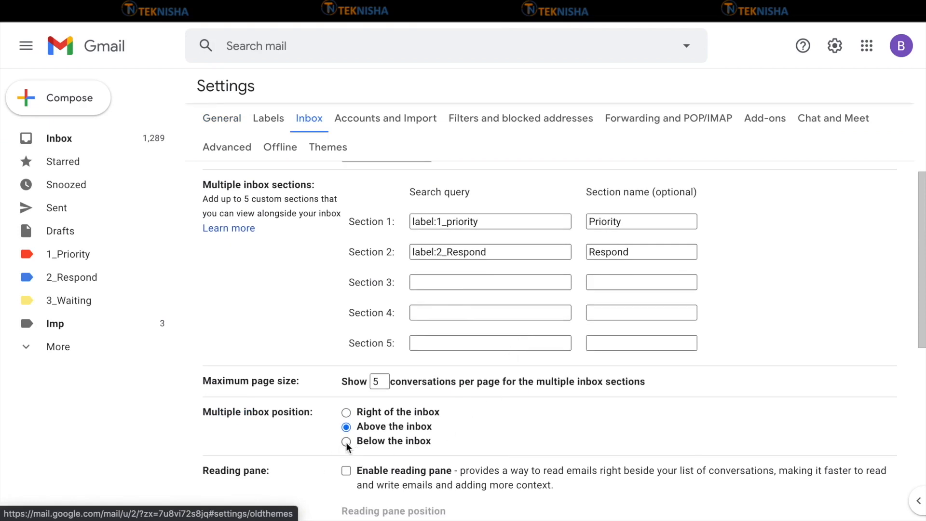
{"action": "left_click", "coordinate": [346, 442]}
{"action": "scroll", "coordinate": [585, 421], "scroll_direction": "down", "scroll_amount": 5}
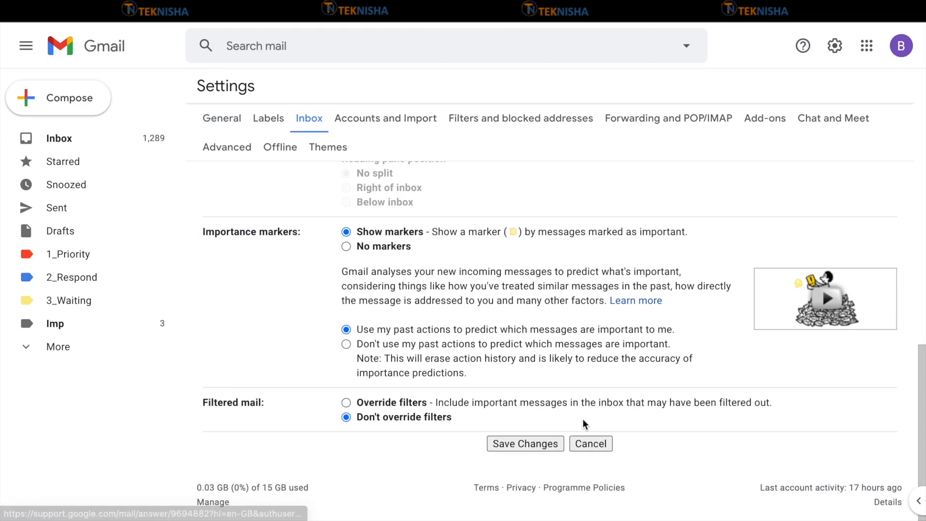
{"action": "left_click", "coordinate": [536, 444]}
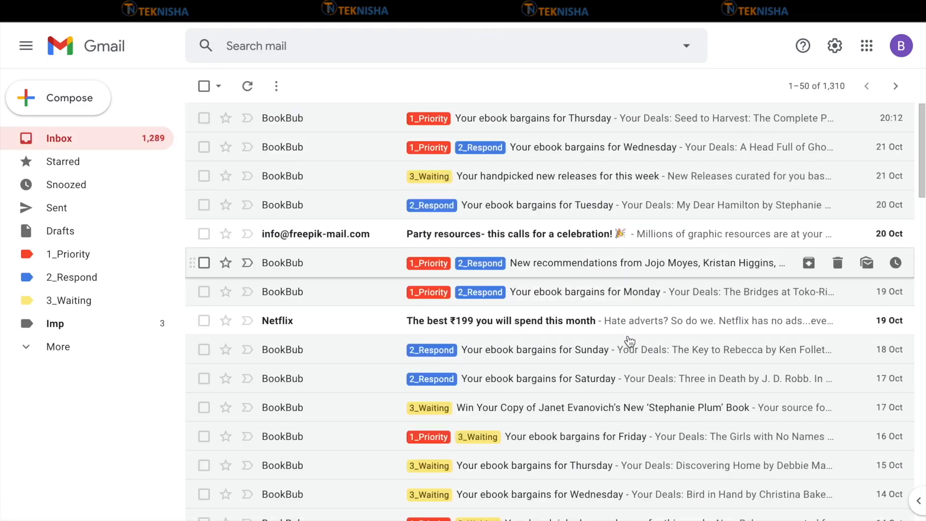
{"action": "scroll", "coordinate": [629, 341], "scroll_direction": "down", "scroll_amount": 5}
{"action": "scroll", "coordinate": [629, 340], "scroll_direction": "down", "scroll_amount": 10}
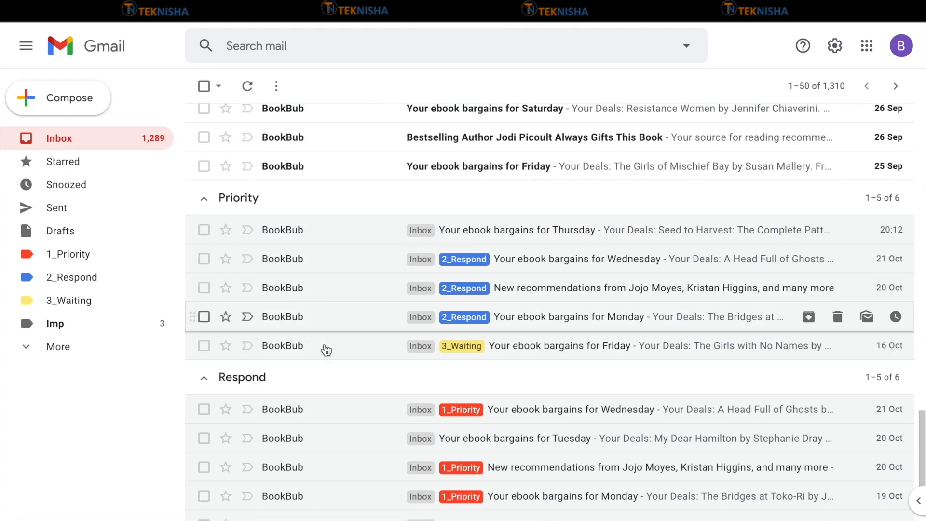
{"action": "scroll", "coordinate": [326, 350], "scroll_direction": "down", "scroll_amount": 3}
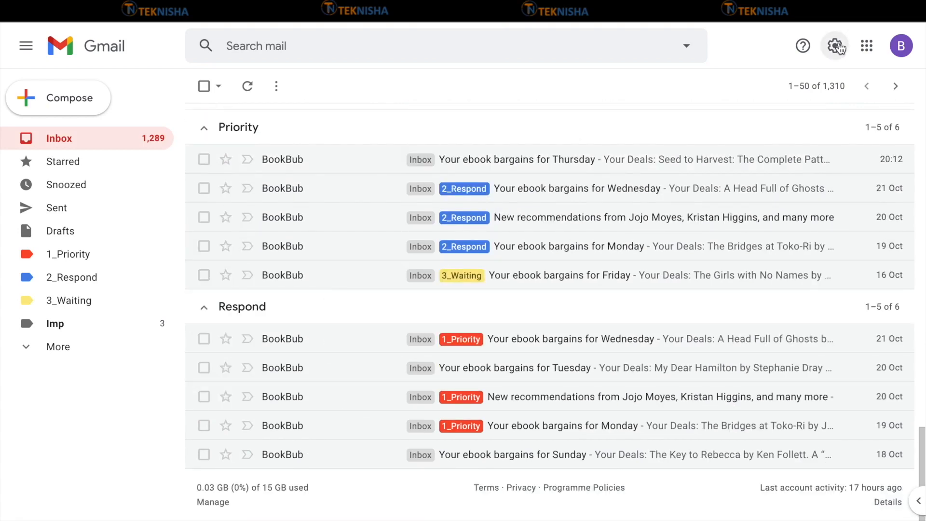
- Reopen the full Gmail settings page from the quick settings gear
{"action": "left_click", "coordinate": [837, 46]}
{"action": "left_click", "coordinate": [858, 121]}
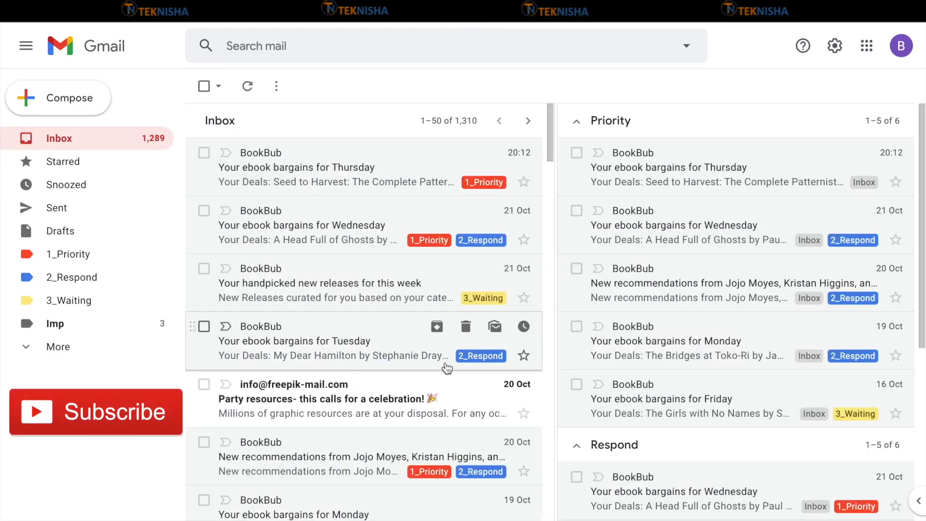
{"action": "scroll", "coordinate": [530, 397], "scroll_direction": "down", "scroll_amount": 3}
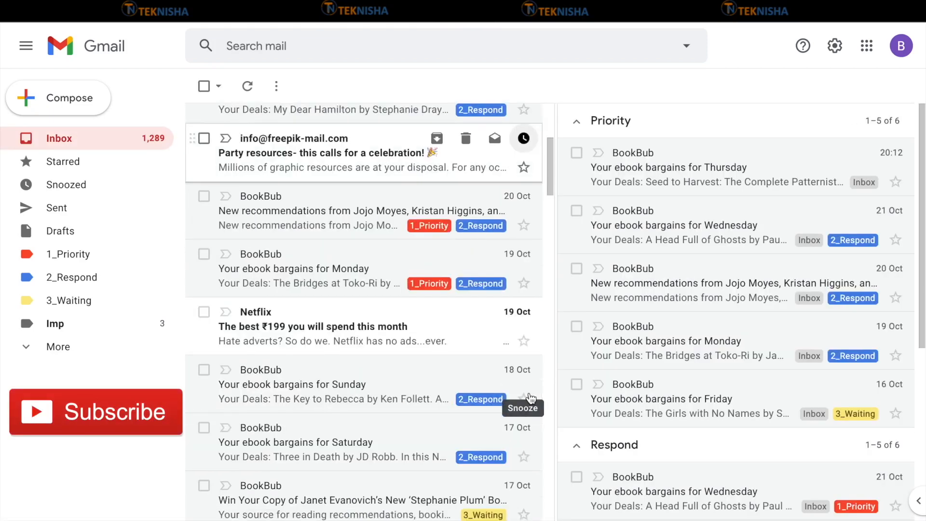
{"action": "scroll", "coordinate": [530, 397], "scroll_direction": "up", "scroll_amount": 5}
{"action": "scroll", "coordinate": [758, 383], "scroll_direction": "down", "scroll_amount": 5}
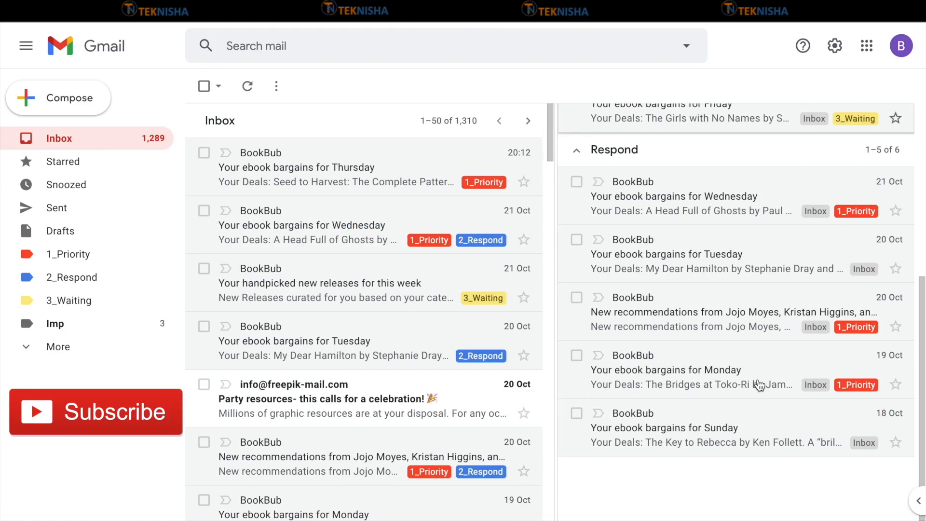
{"action": "scroll", "coordinate": [758, 383], "scroll_direction": "up", "scroll_amount": 5}
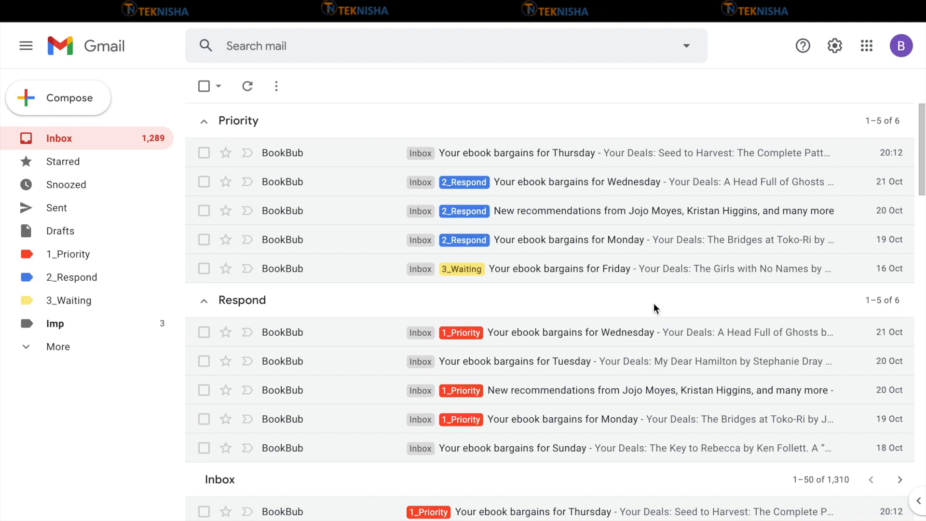
{"action": "scroll", "coordinate": [655, 309], "scroll_direction": "down", "scroll_amount": 4}
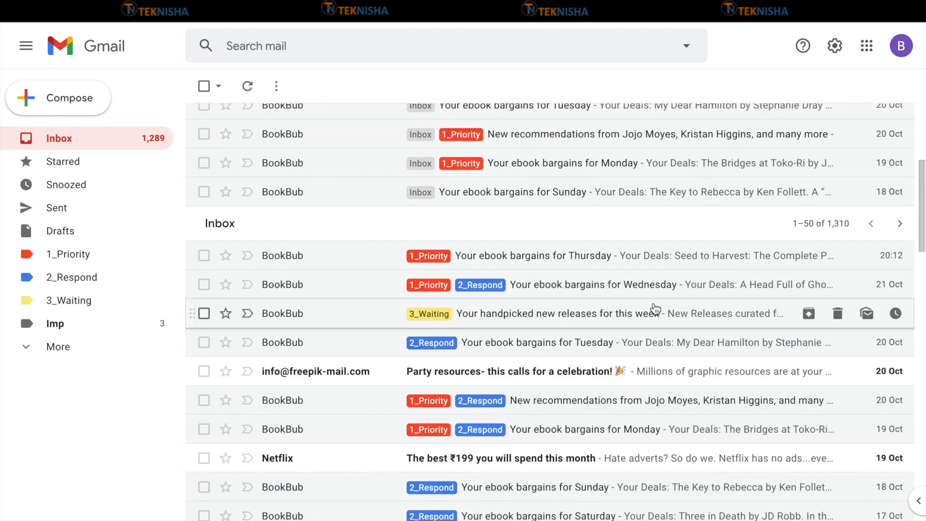
{"action": "scroll", "coordinate": [655, 310], "scroll_direction": "up", "scroll_amount": 5}
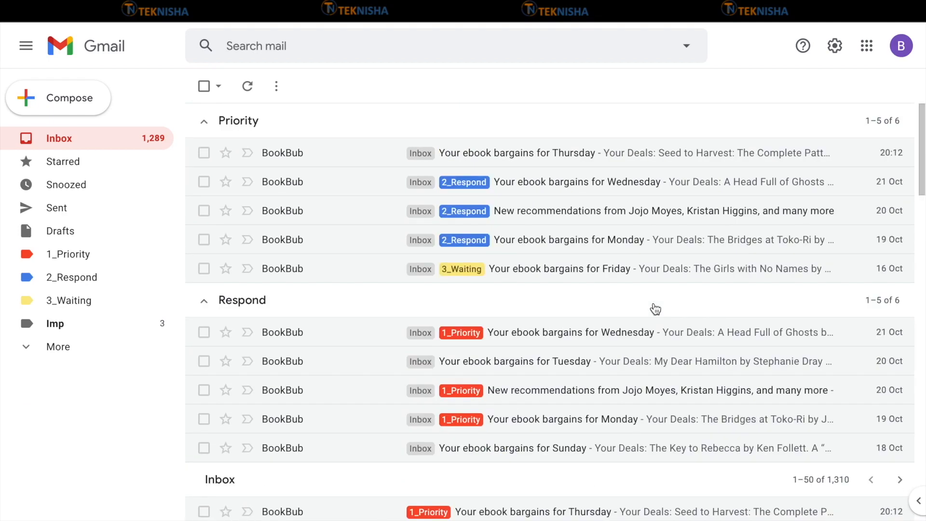